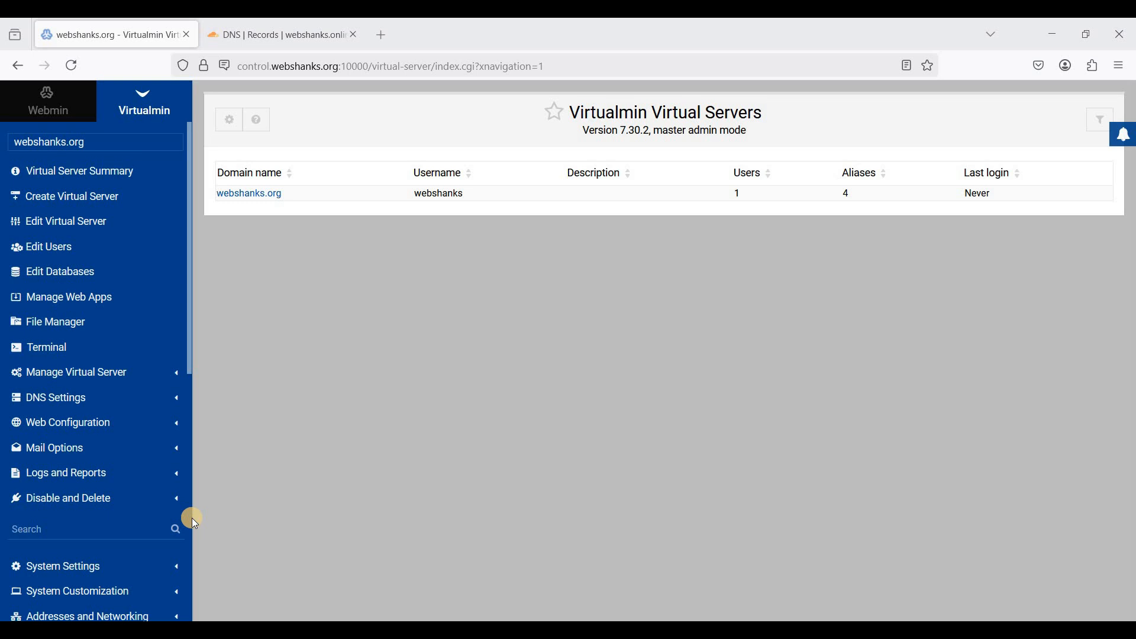
# - Create a top-level virtual server for the domain webshanks.online, entering an administration password and keeping the default features
pyautogui.click(100, 208)
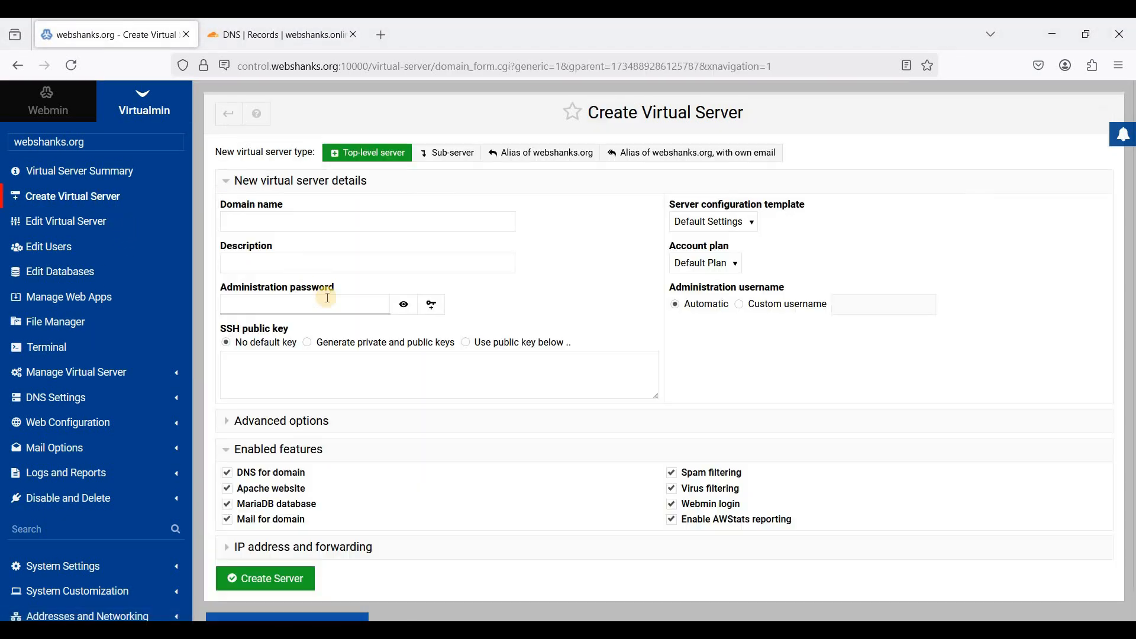
pyautogui.click(275, 225)
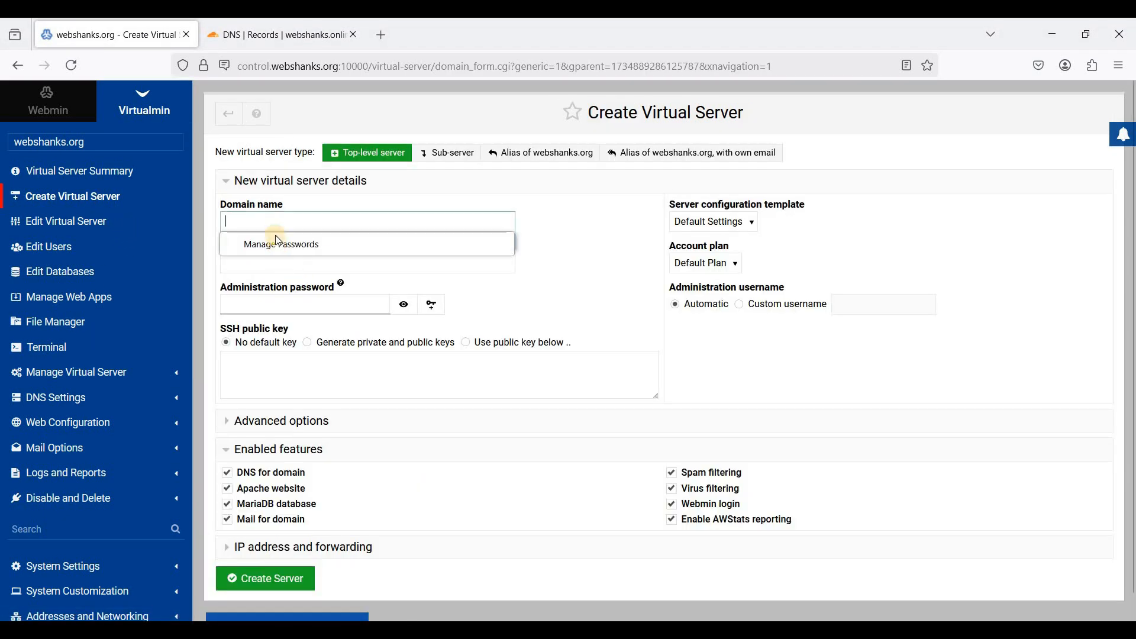
pyautogui.write('webshanks')
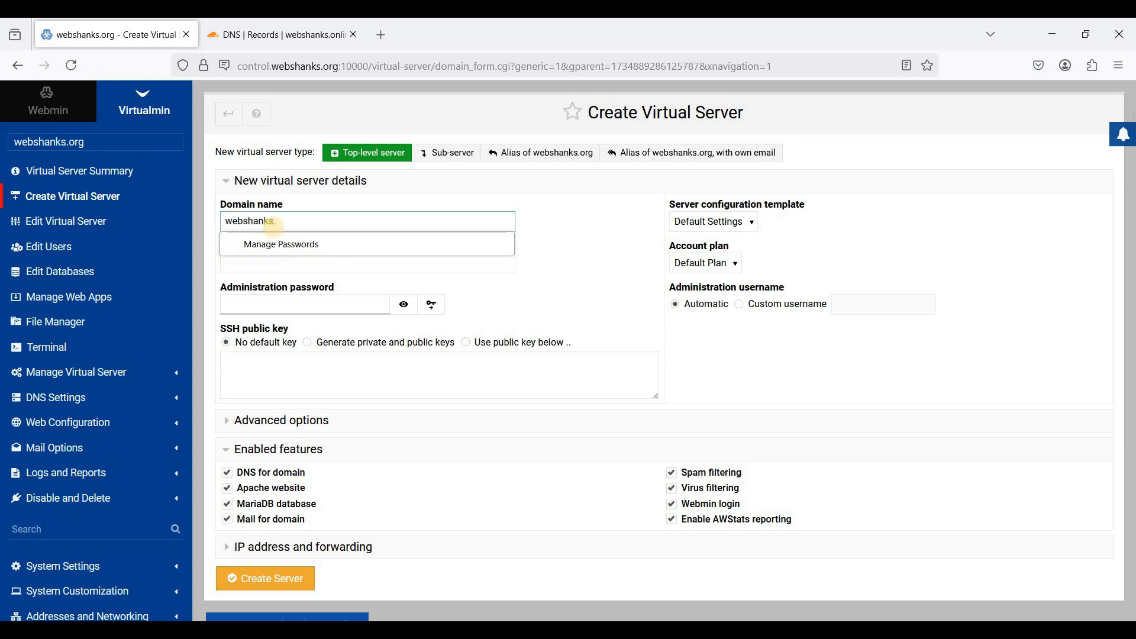
pyautogui.write('.online')
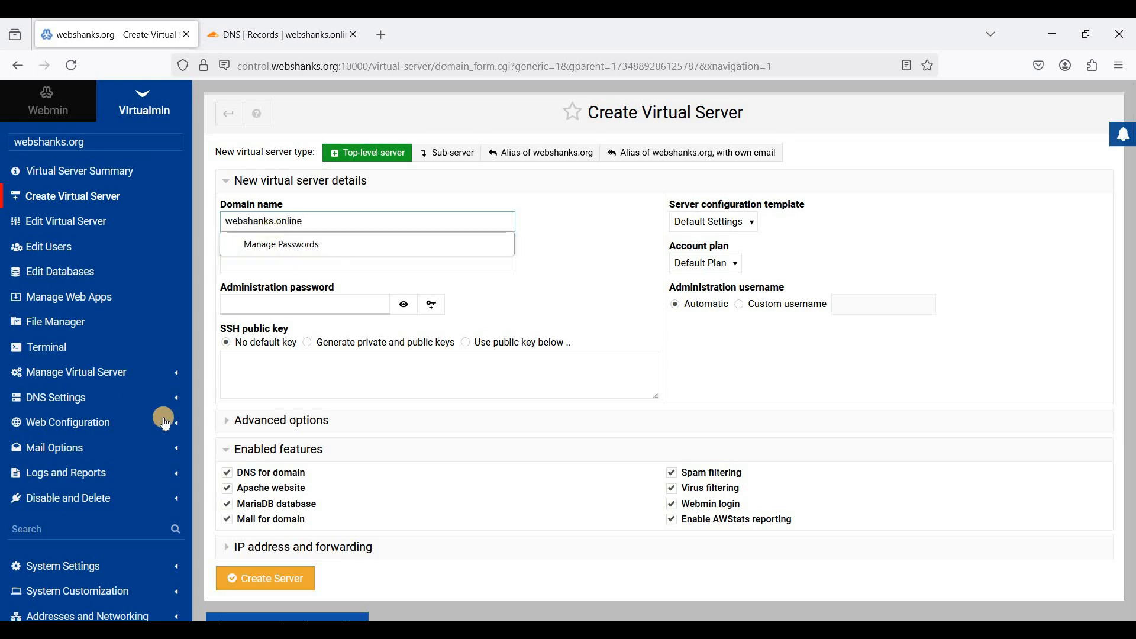
pyautogui.click(337, 301)
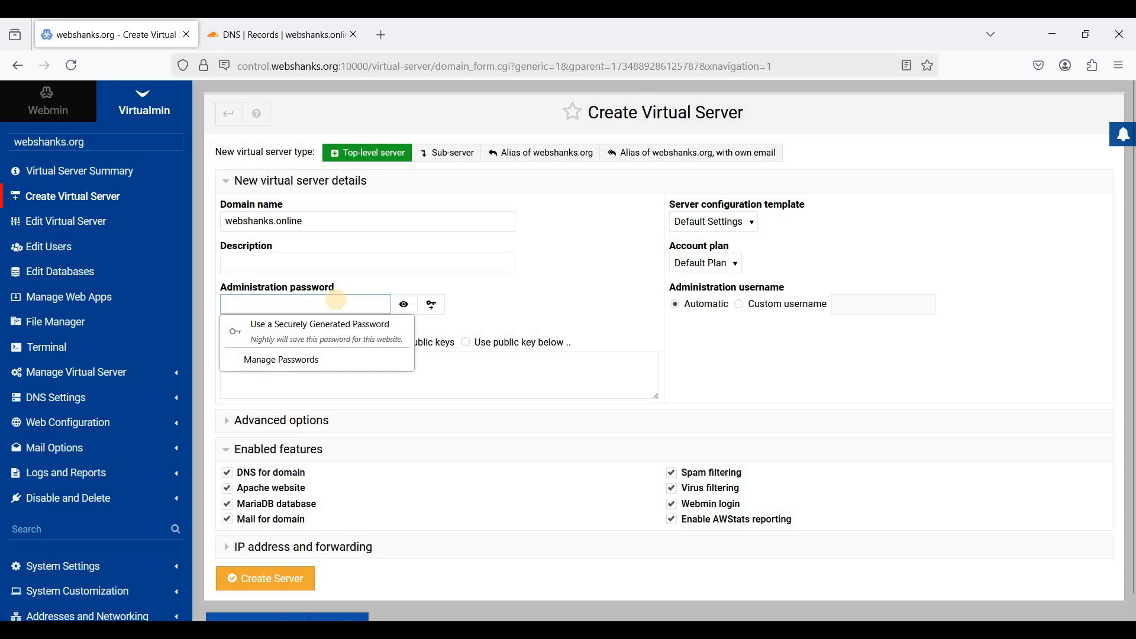
pyautogui.write('******')
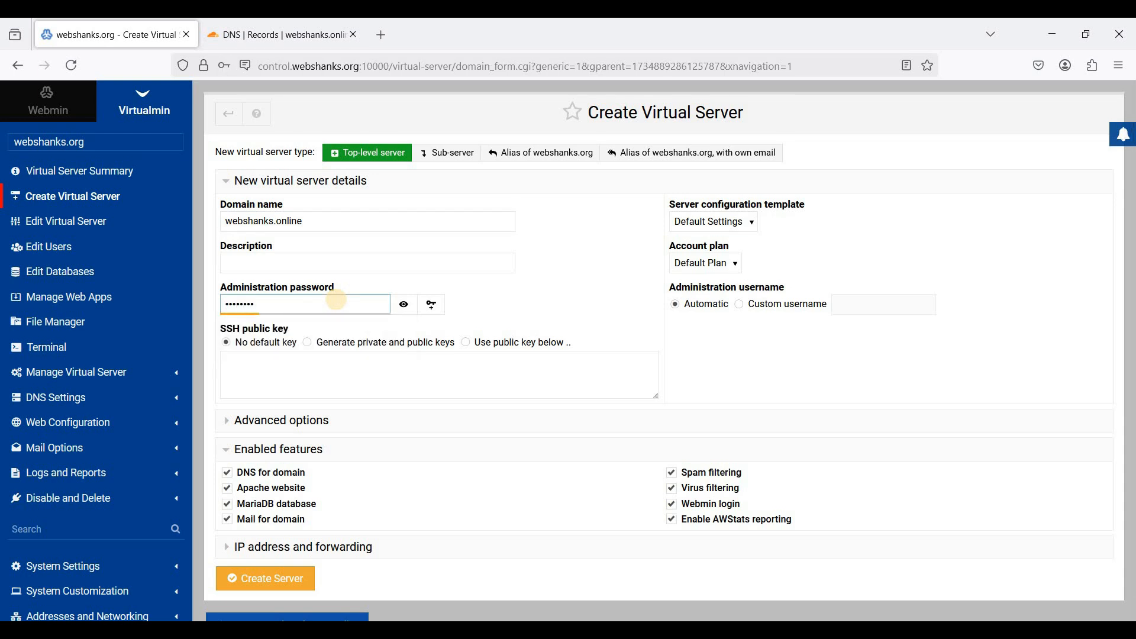
pyautogui.write('**')
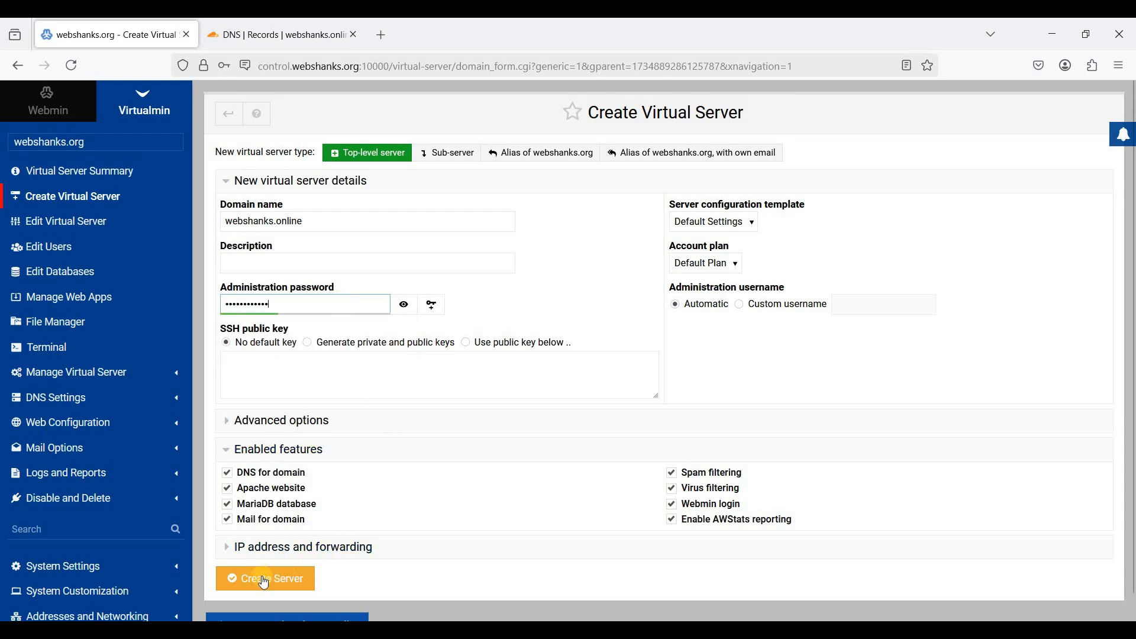
pyautogui.click(262, 577)
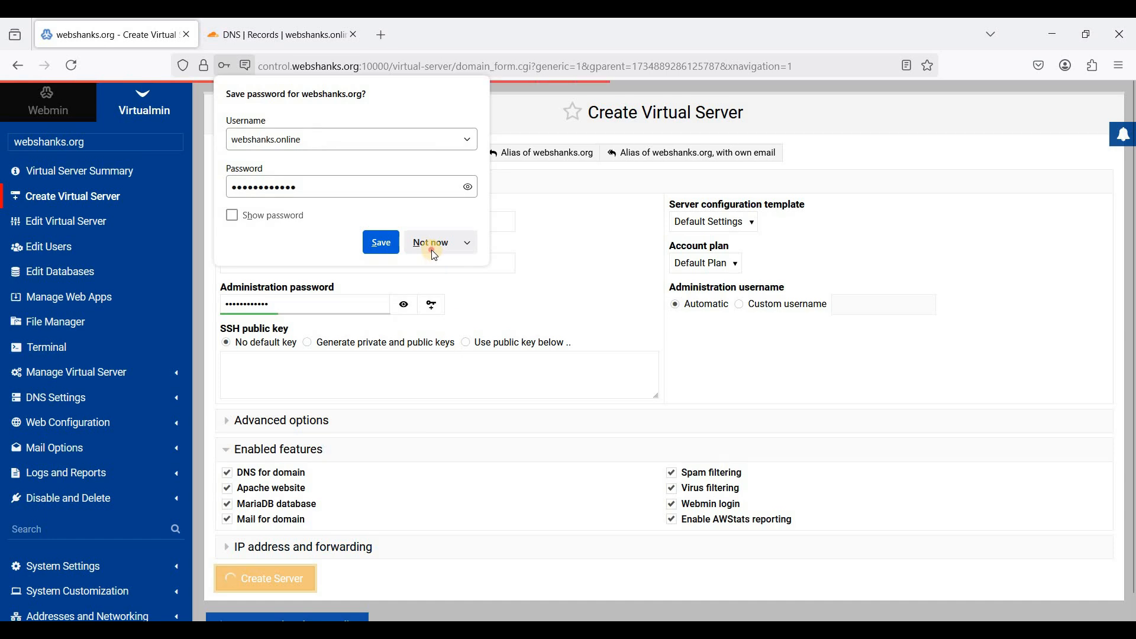
pyautogui.click(532, 432)
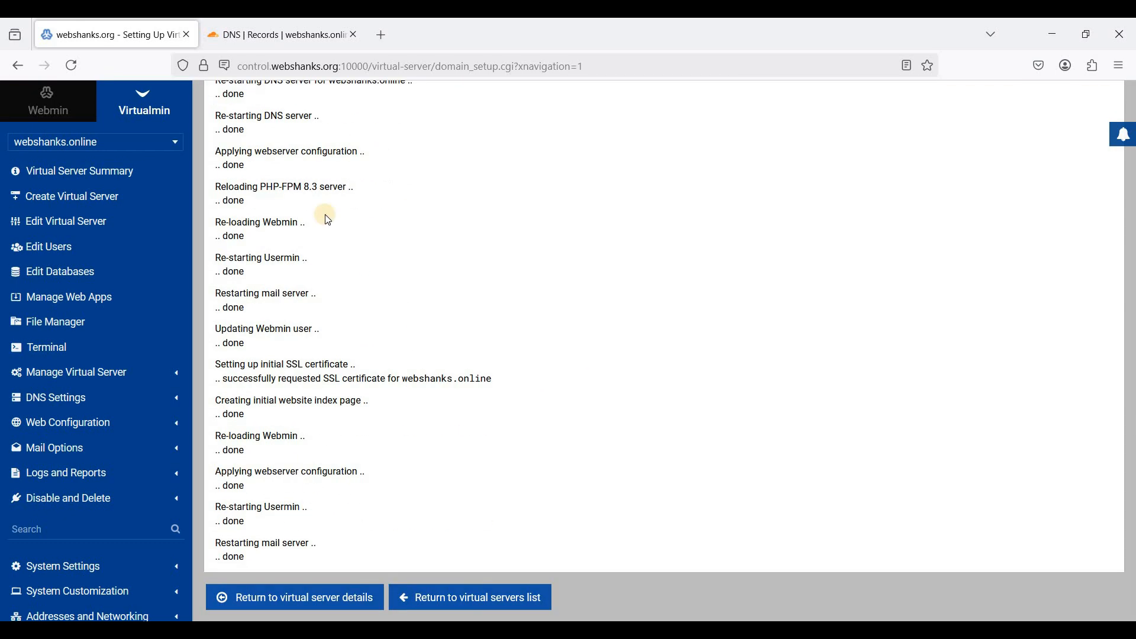
# - Set up a new sub-server under webshanks.online with the domain name sub.webshanks.online
pyautogui.click(95, 204)
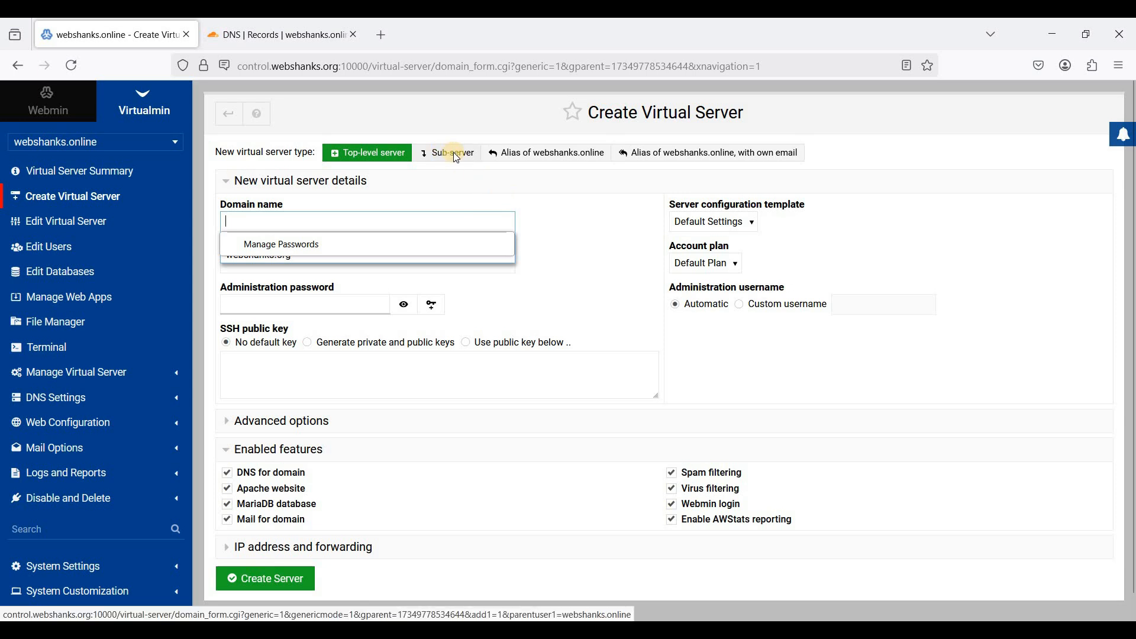
pyautogui.click(456, 158)
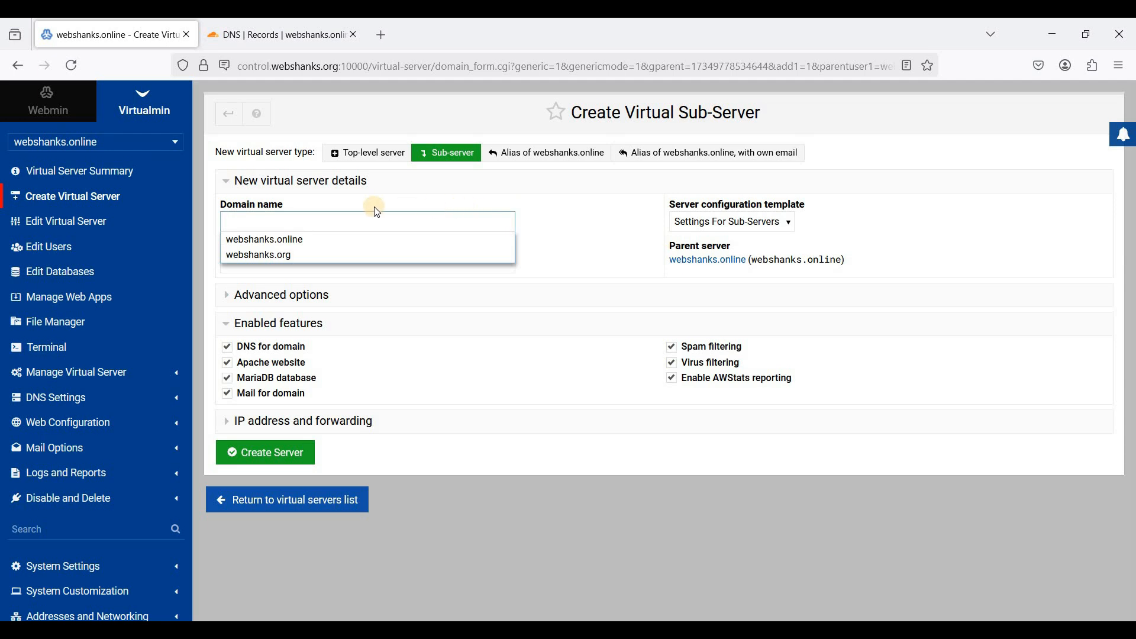
pyautogui.write('sub')
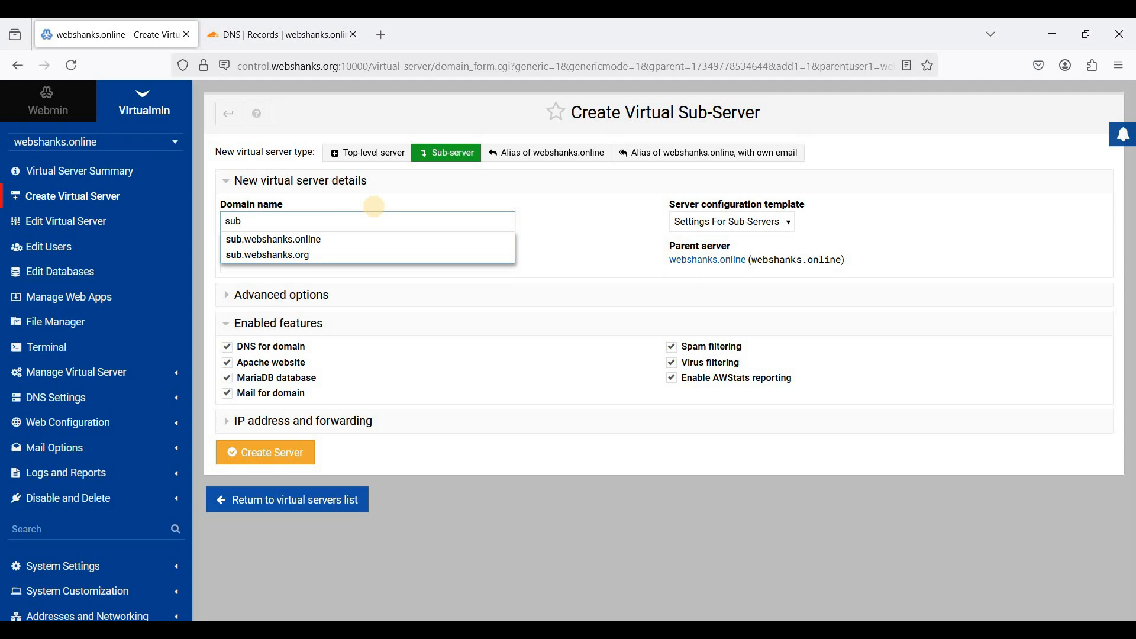
pyautogui.press('Down')
pyautogui.press('Return')
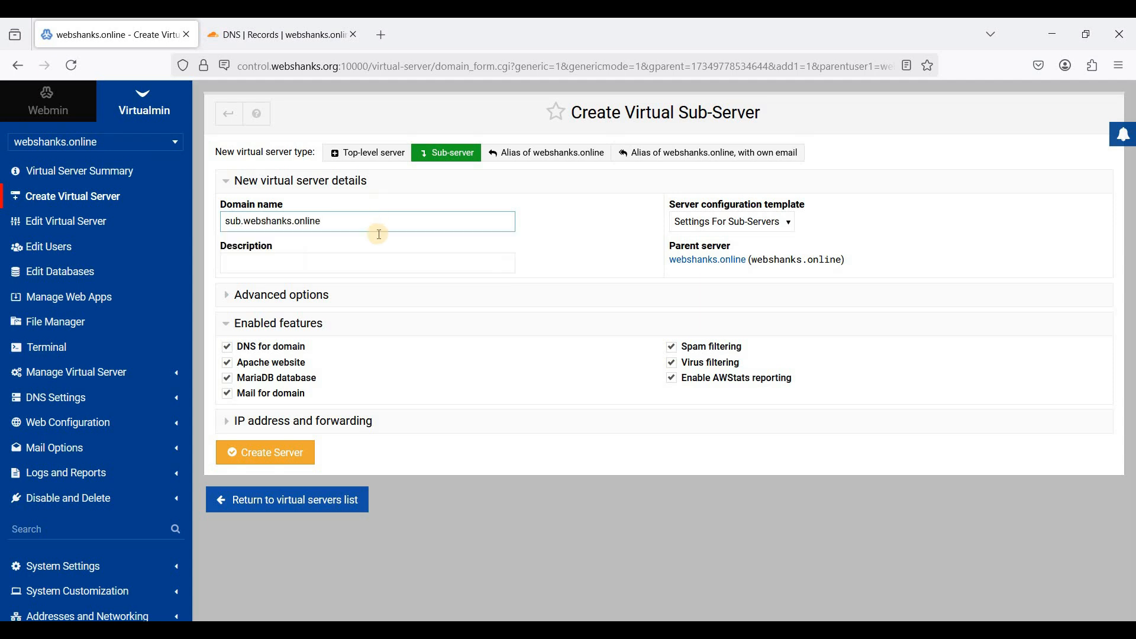
pyautogui.press('Tab')
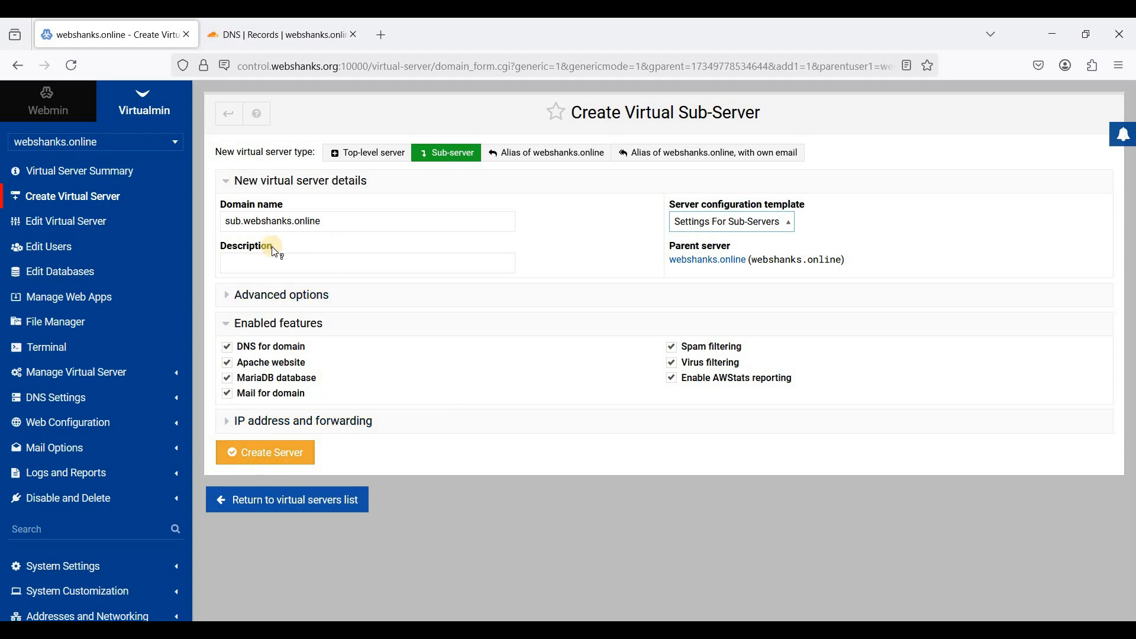
# - Switch to the Cloudflare DNS records and fill in a new A record named sub with the root domain's IPv4 address, 136.0.42.208
pyautogui.click(281, 20)
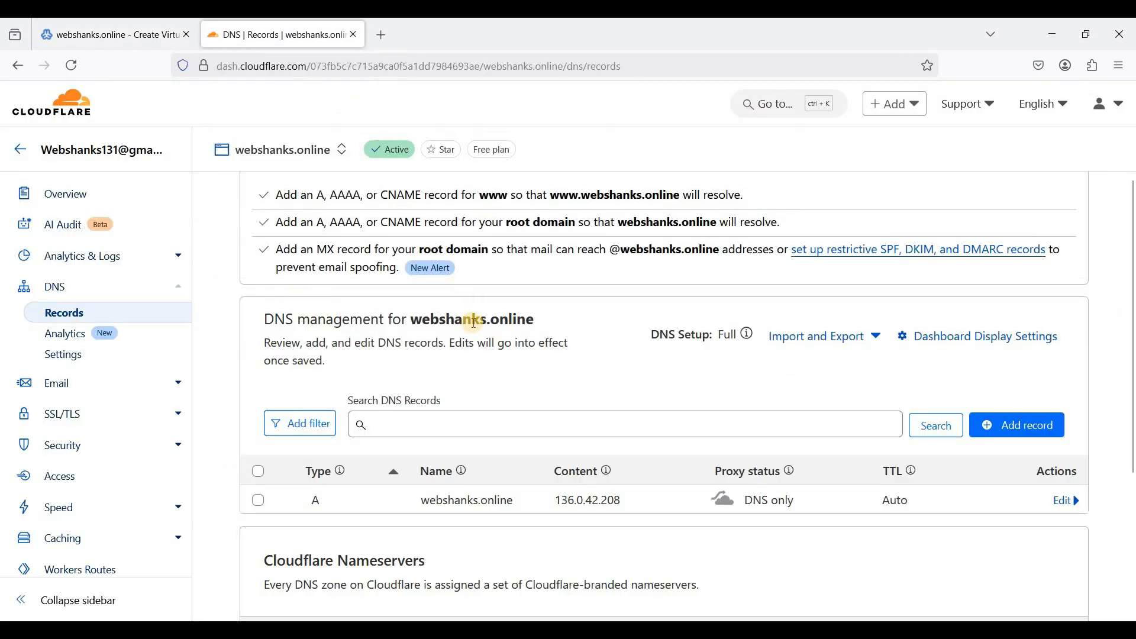
pyautogui.click(980, 430)
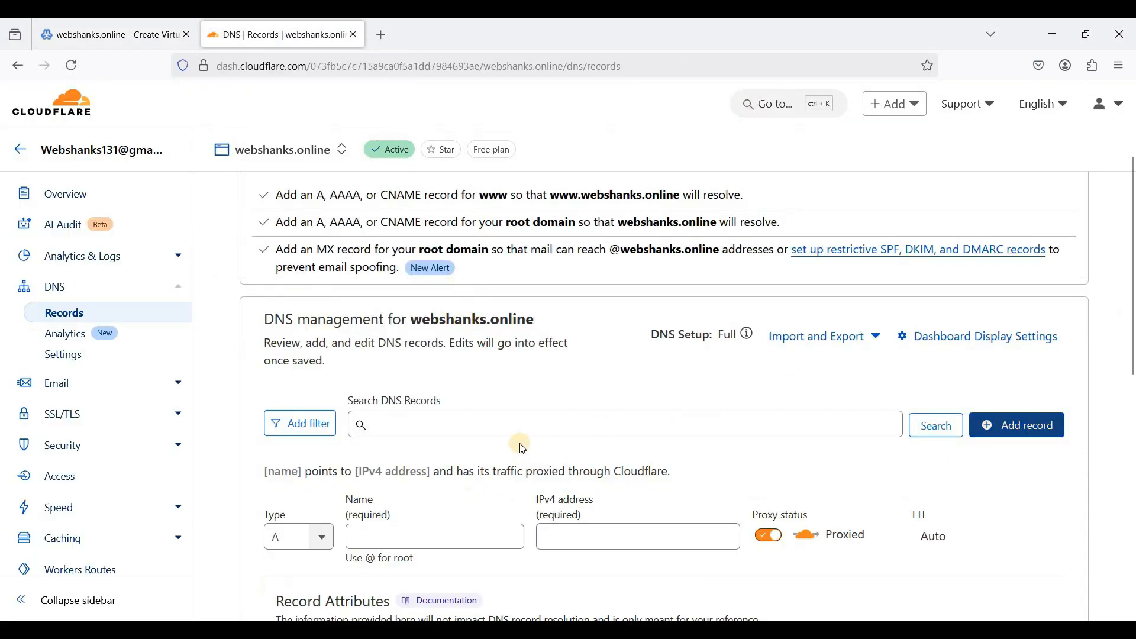
pyautogui.scroll(-2, 525, 448)
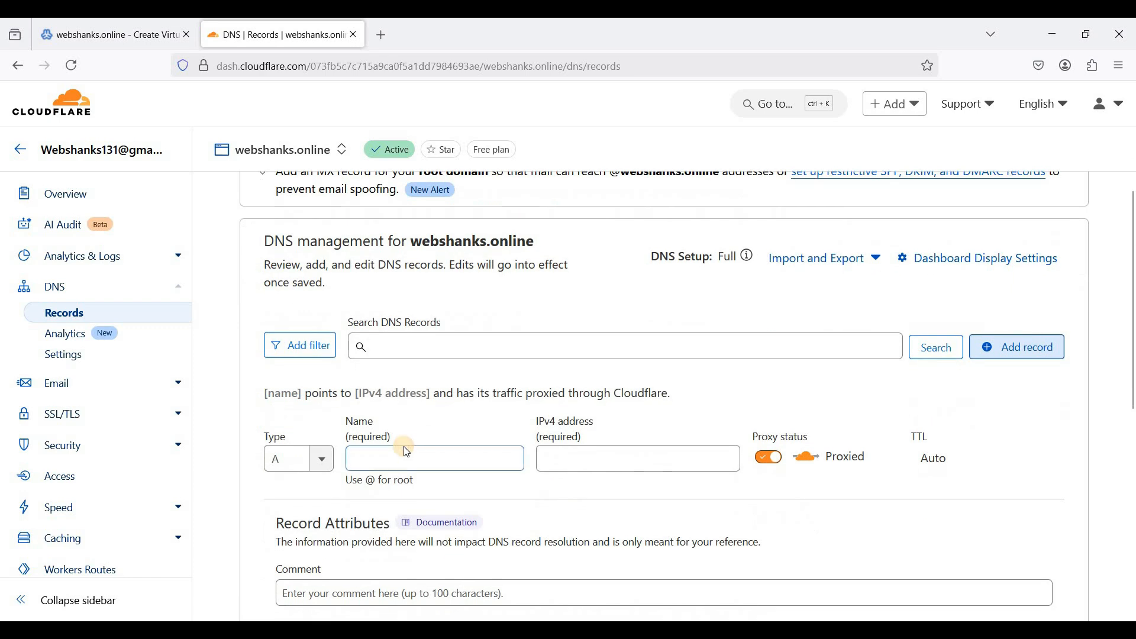
pyautogui.click(407, 452)
pyautogui.write('sub')
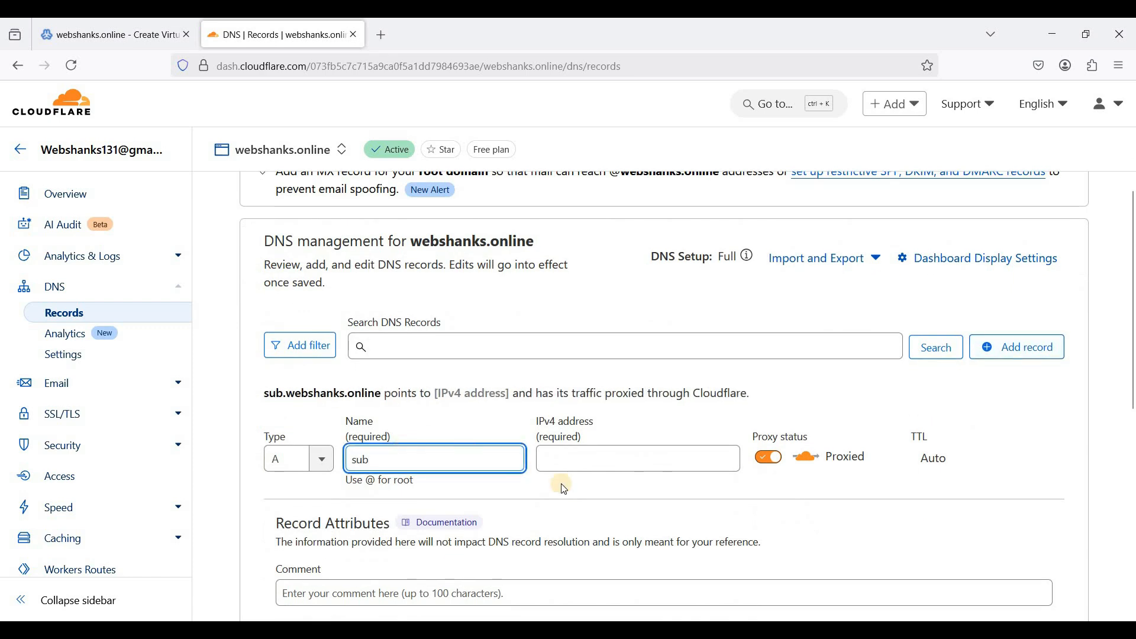
pyautogui.click(604, 461)
pyautogui.scroll(-3, 604, 469)
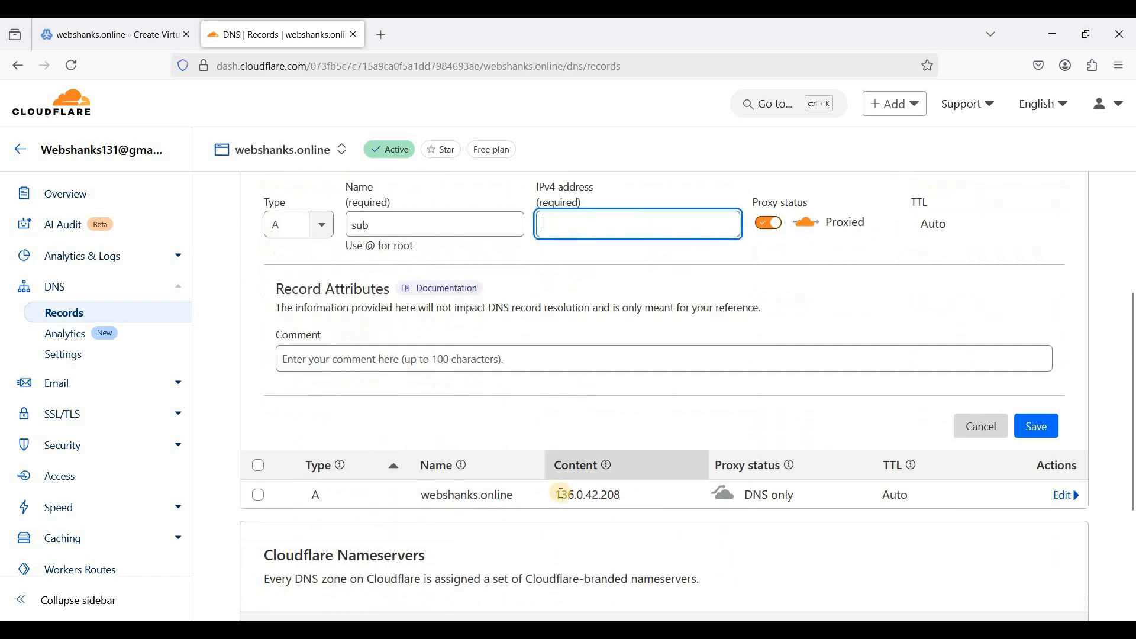
pyautogui.moveTo(555, 495); pyautogui.dragTo(621, 494)
pyautogui.hotkey('ctrl', 'c')
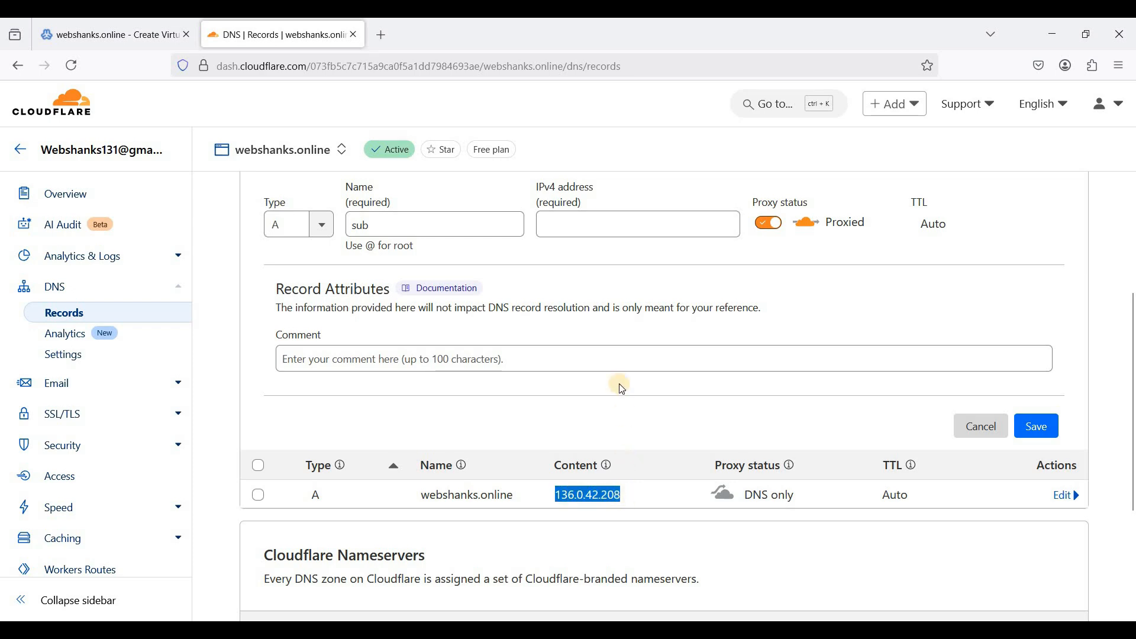
pyautogui.click(581, 230)
pyautogui.hotkey('ctrl', 'v')
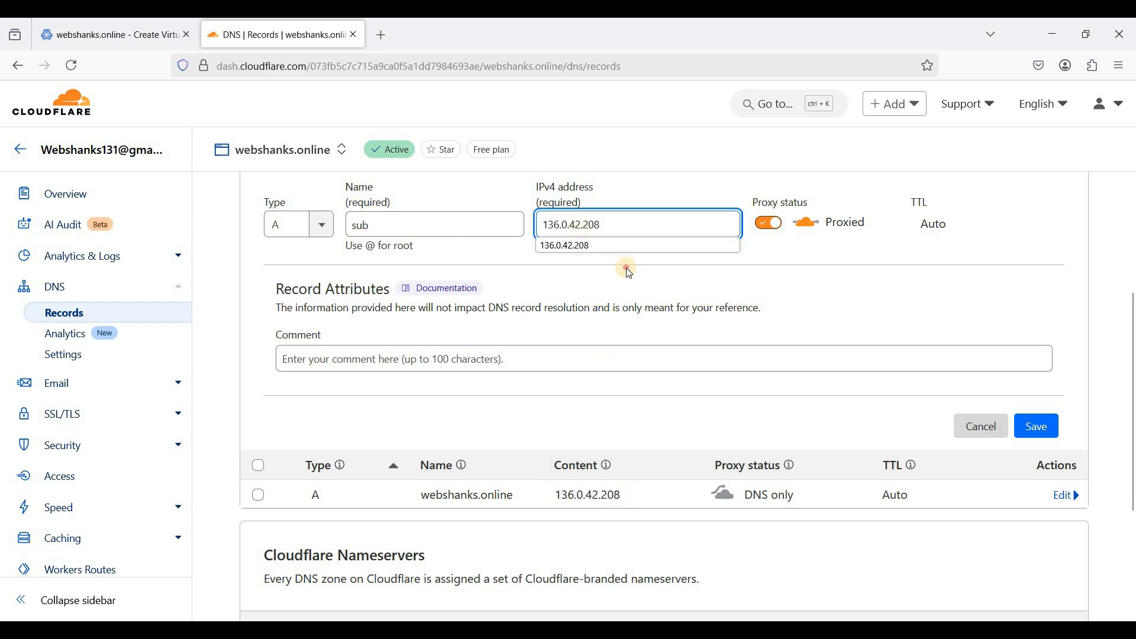
# - Set the sub record's proxy status to DNS only and save the record
pyautogui.scroll(3, 780, 362)
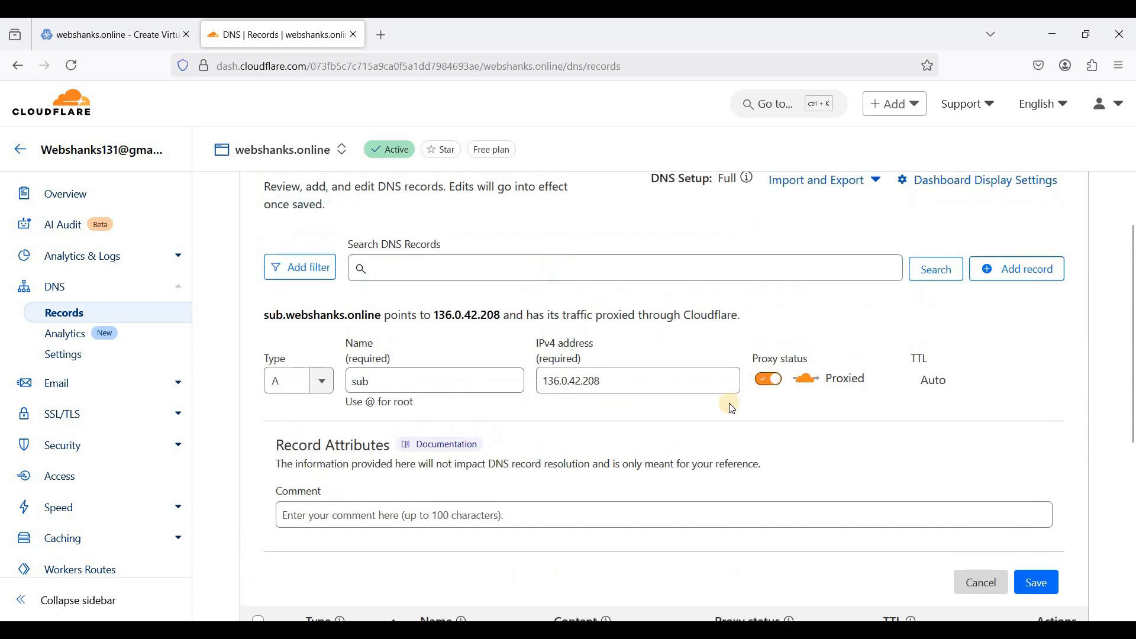
pyautogui.click(775, 379)
pyautogui.scroll(-1, 784, 384)
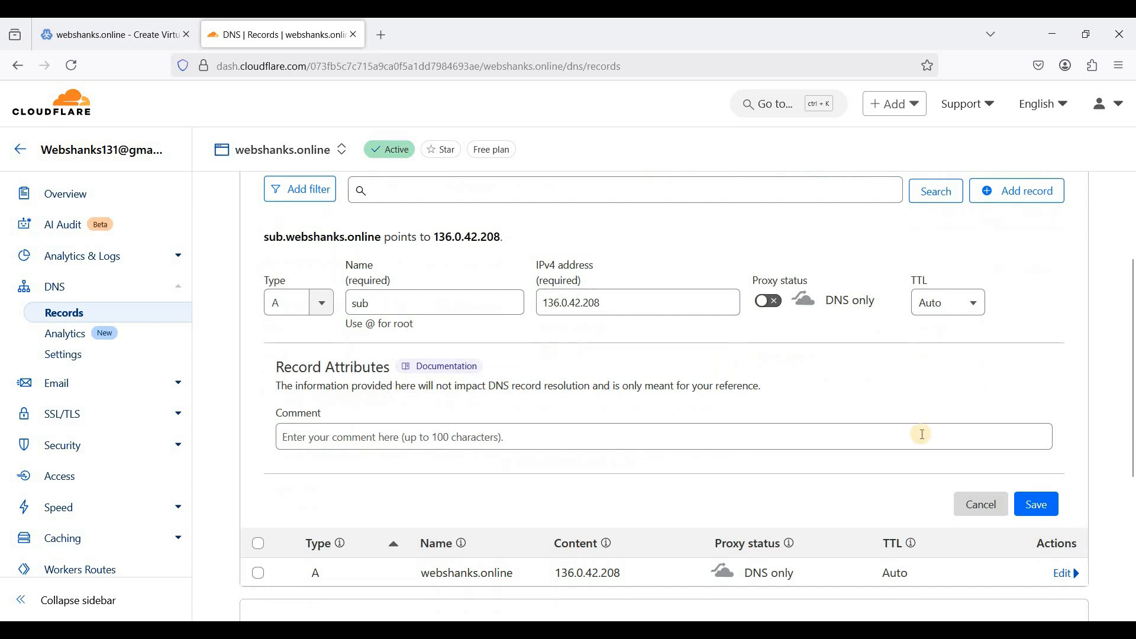
pyautogui.click(1036, 516)
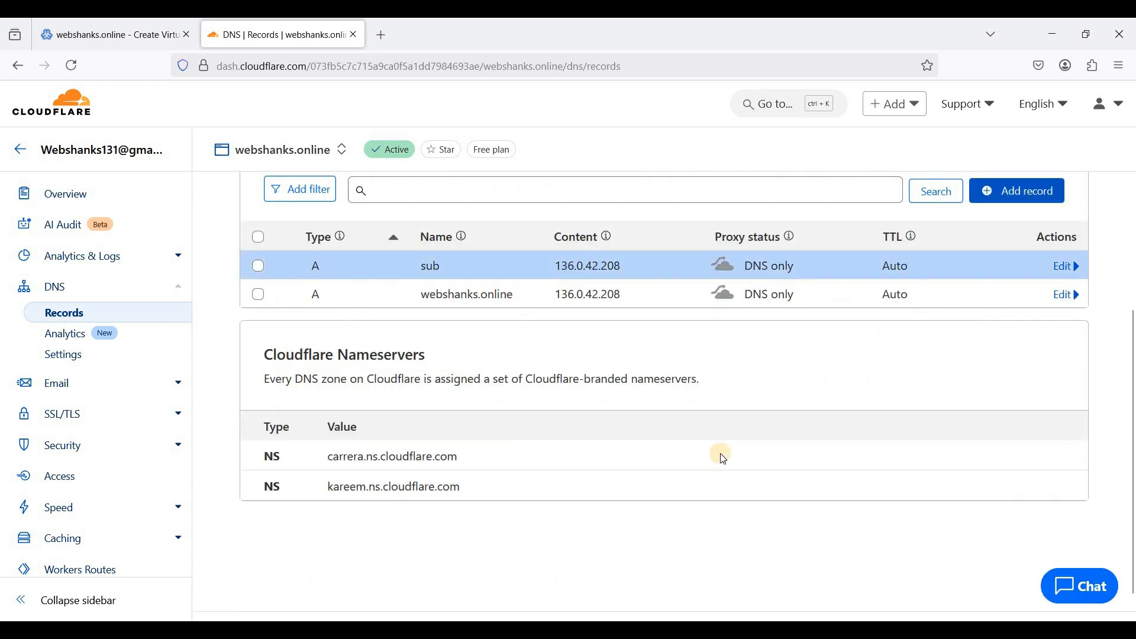
pyautogui.scroll(2, 688, 471)
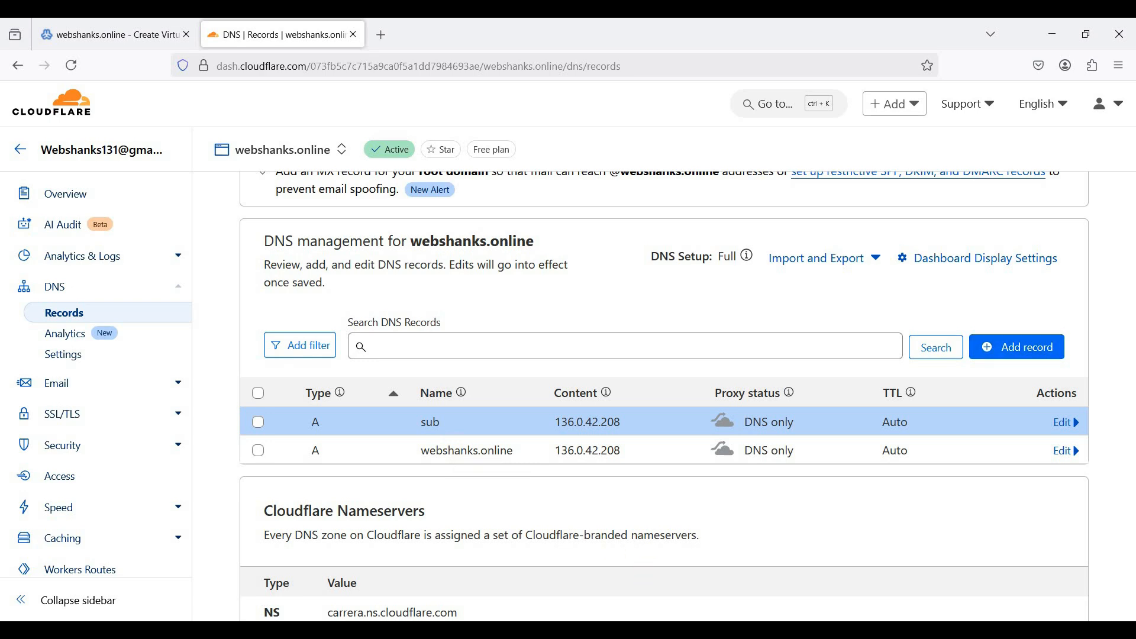
pyautogui.click(1016, 347)
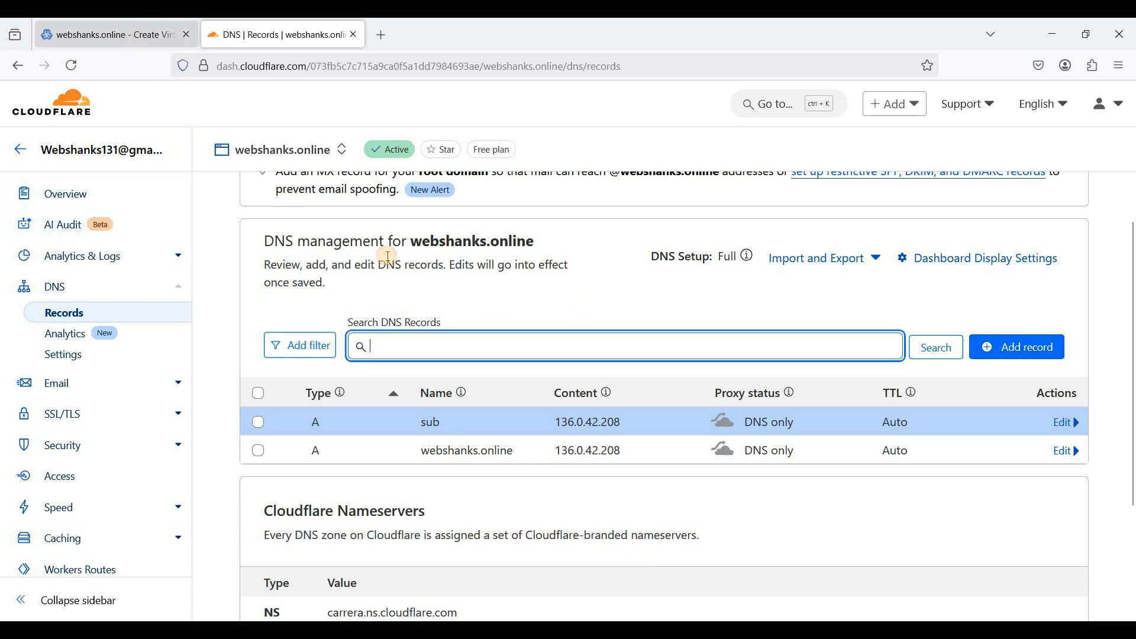
# - Switch back to Virtualmin and create the sub.webshanks.online sub-server with its default features
pyautogui.click(131, 34)
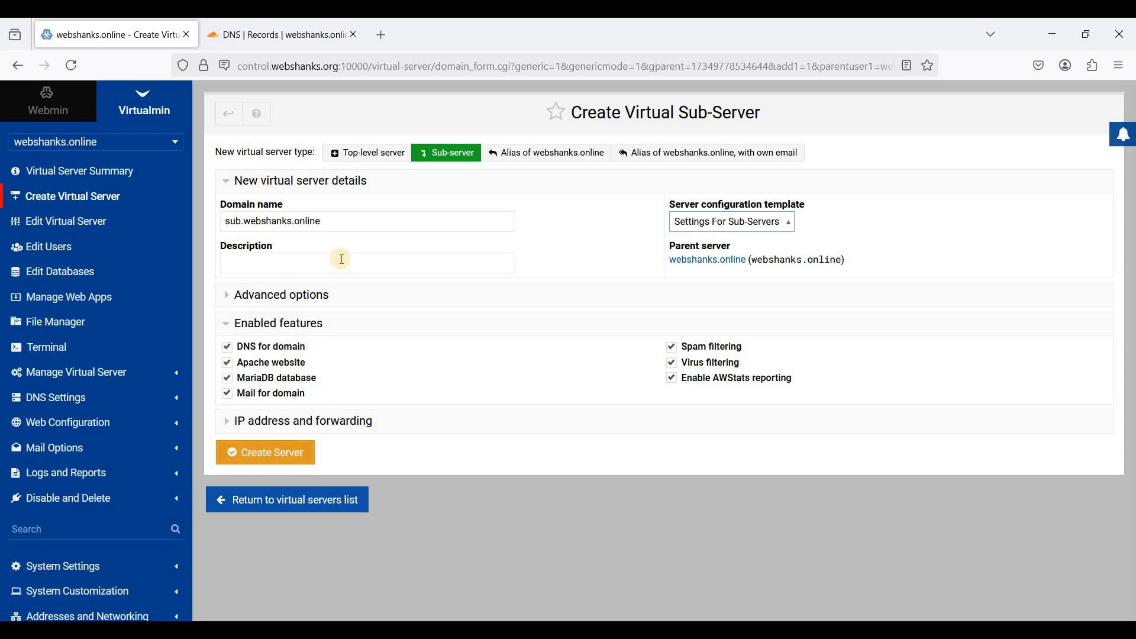
pyautogui.click(268, 461)
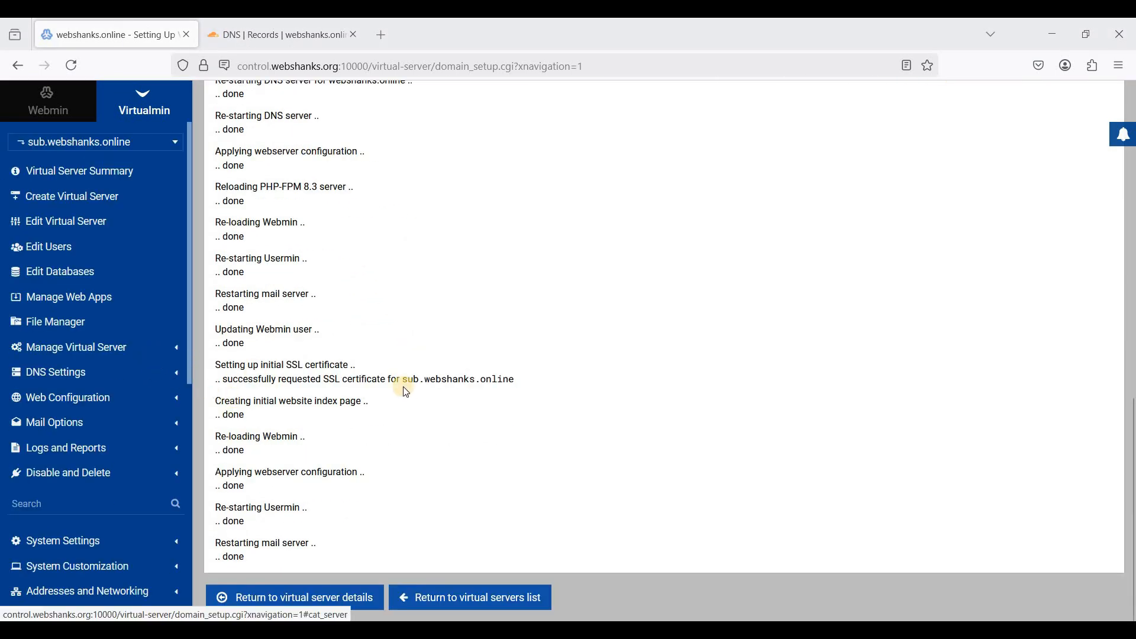
# - Request a Let's Encrypt SSL certificate for sub.webshanks.online, entering only that domain name in place of the associated domains
pyautogui.click(121, 358)
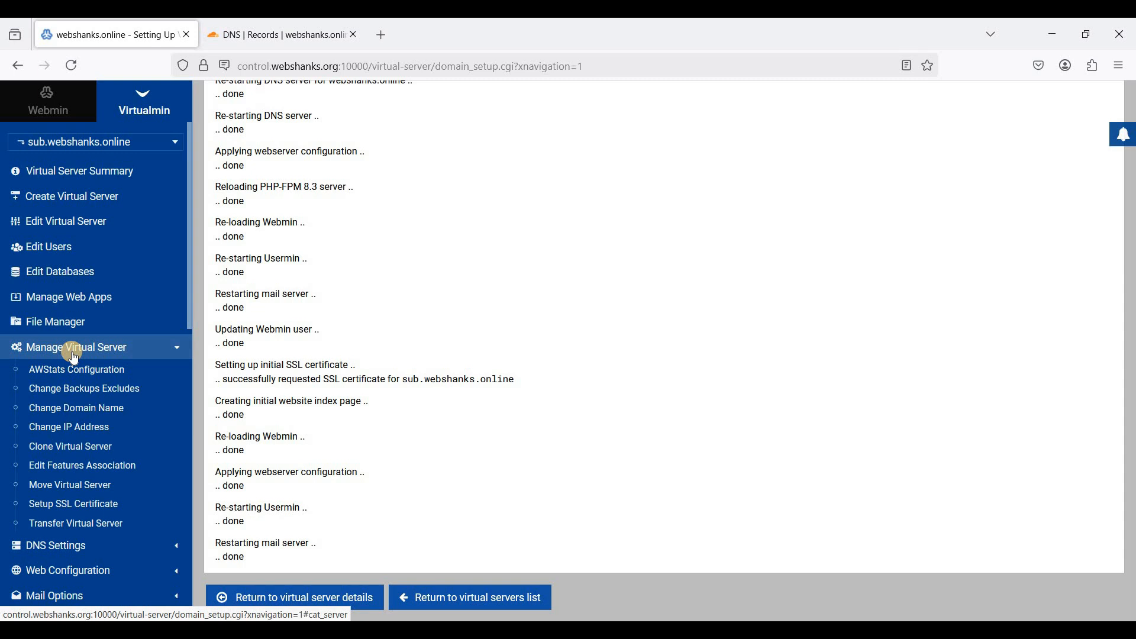
pyautogui.click(81, 510)
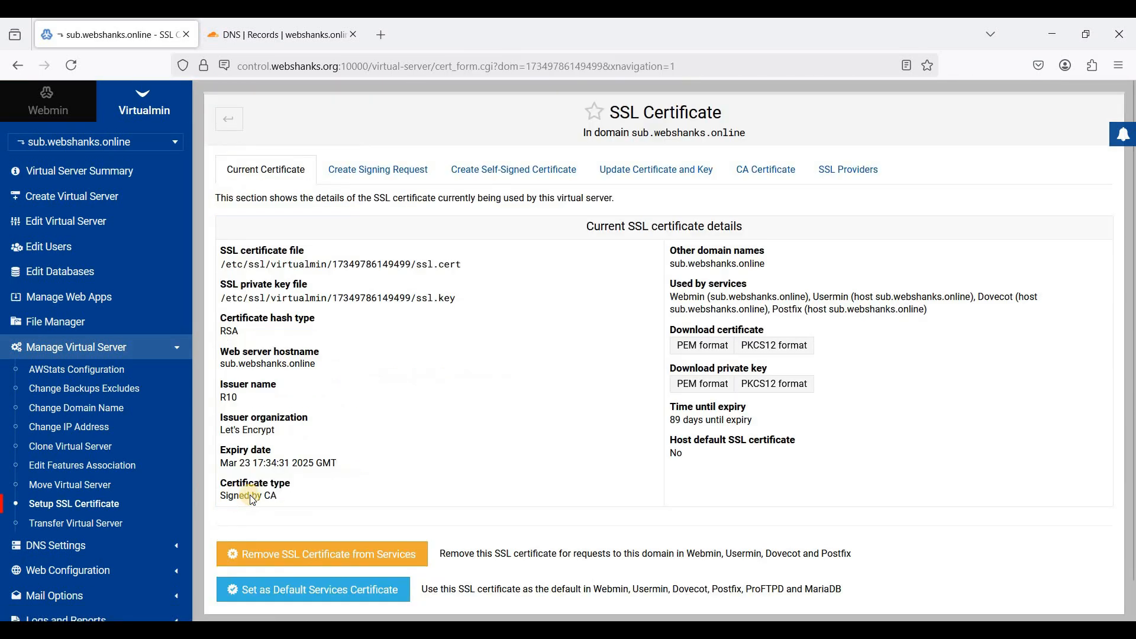
pyautogui.click(847, 185)
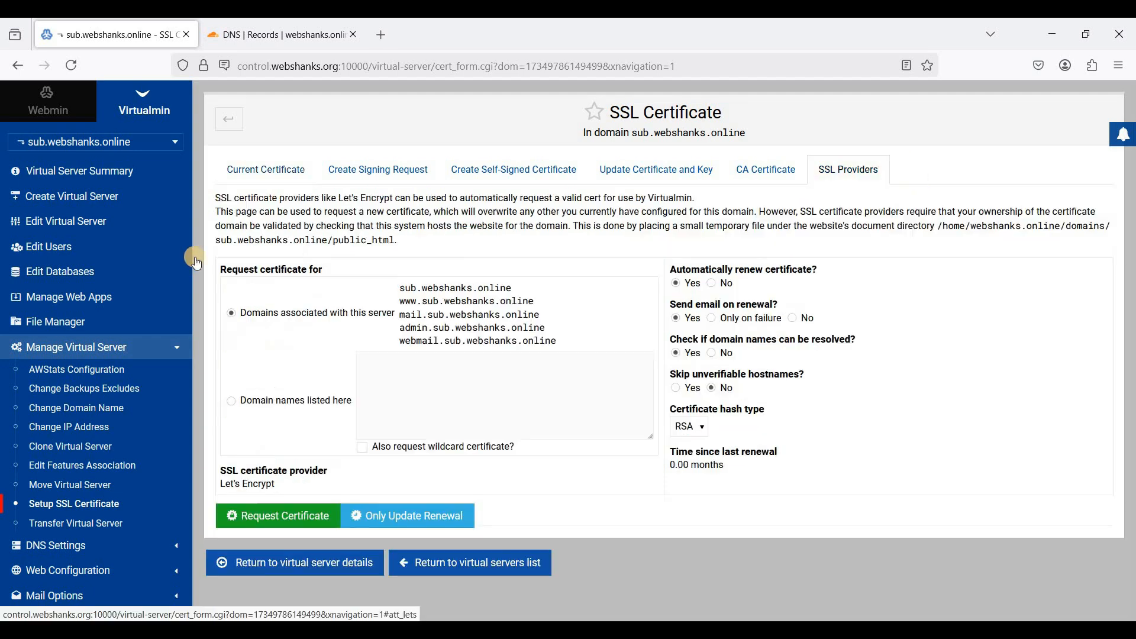
pyautogui.click(293, 401)
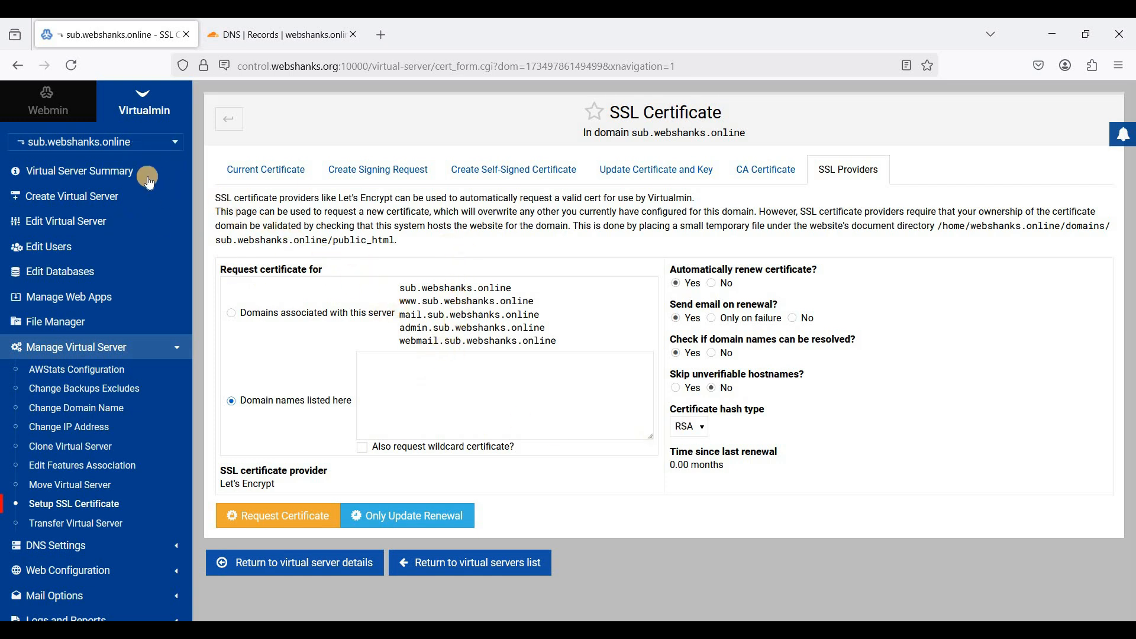
pyautogui.click(435, 408)
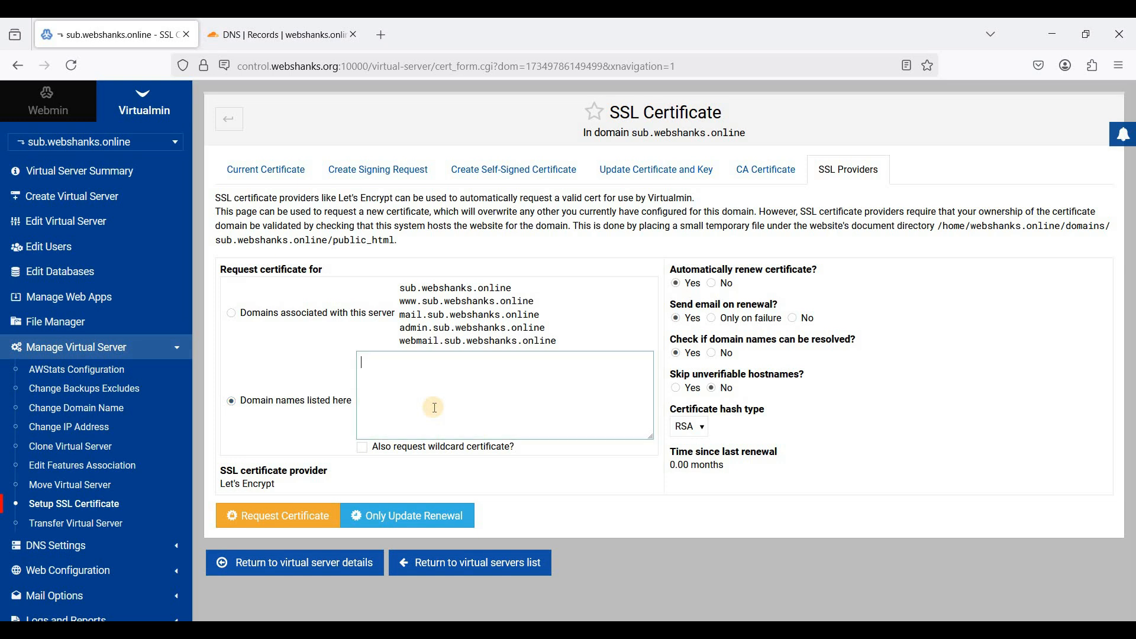
pyautogui.write('sub')
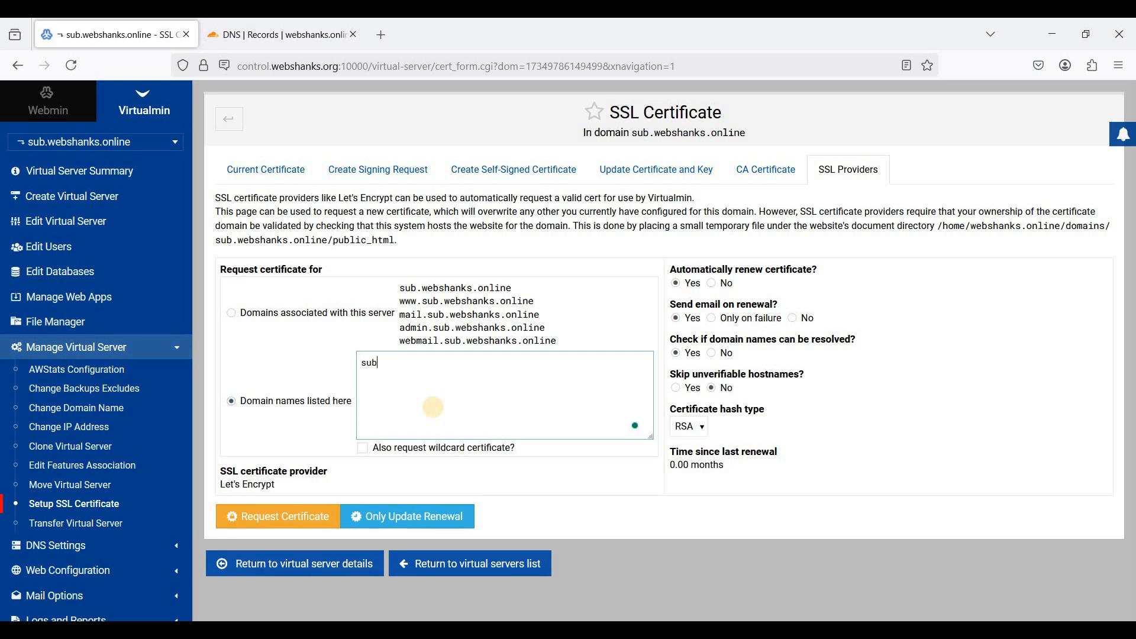
pyautogui.write('.webshanks.')
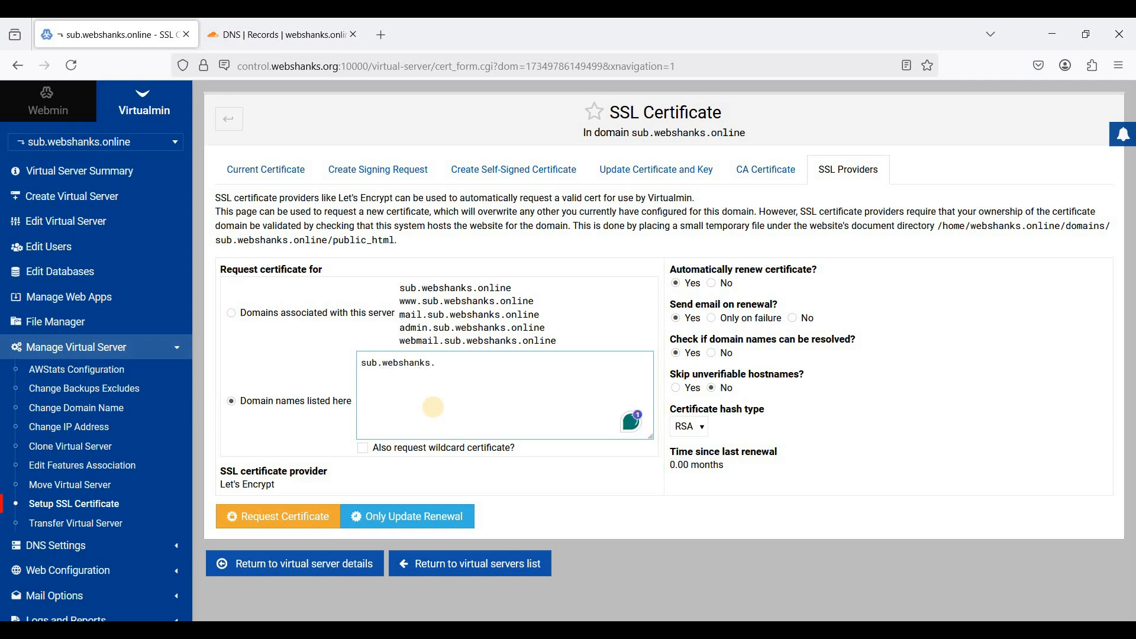
pyautogui.write('nline')
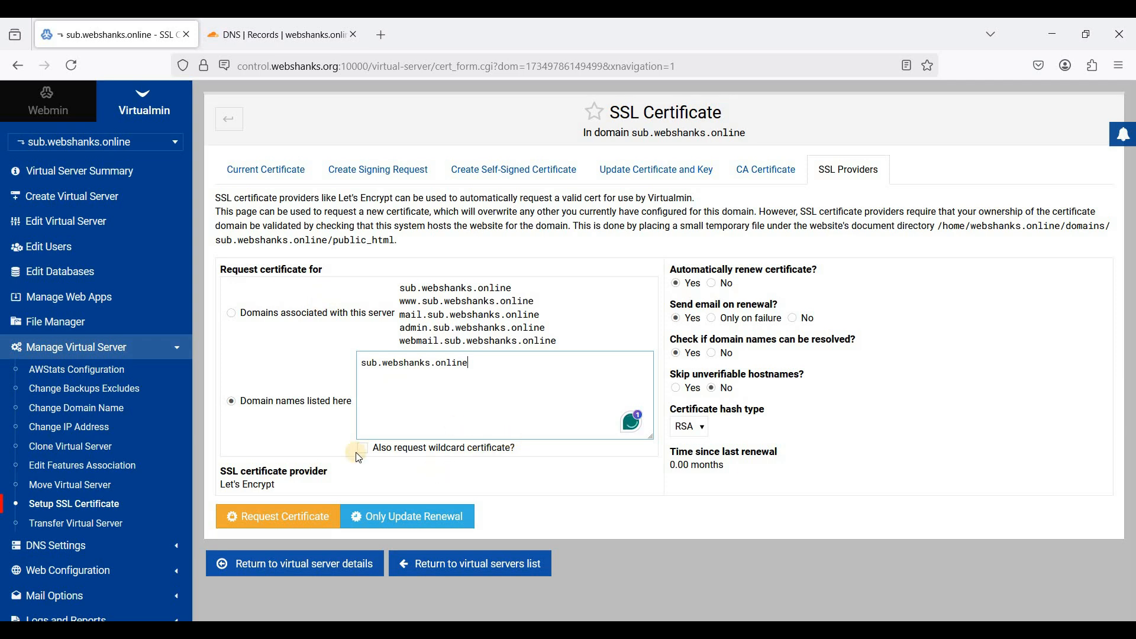
pyautogui.click(280, 523)
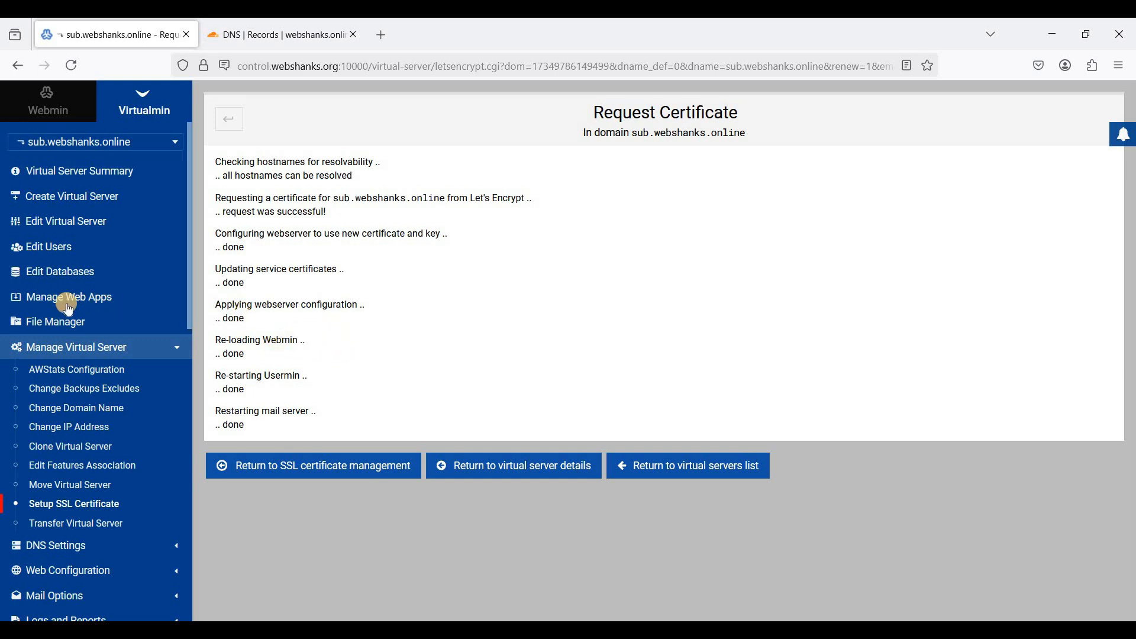
# - Start a WordPress 6.7 installation for sub.webshanks.online and place it at the top level of public_html
pyautogui.click(86, 306)
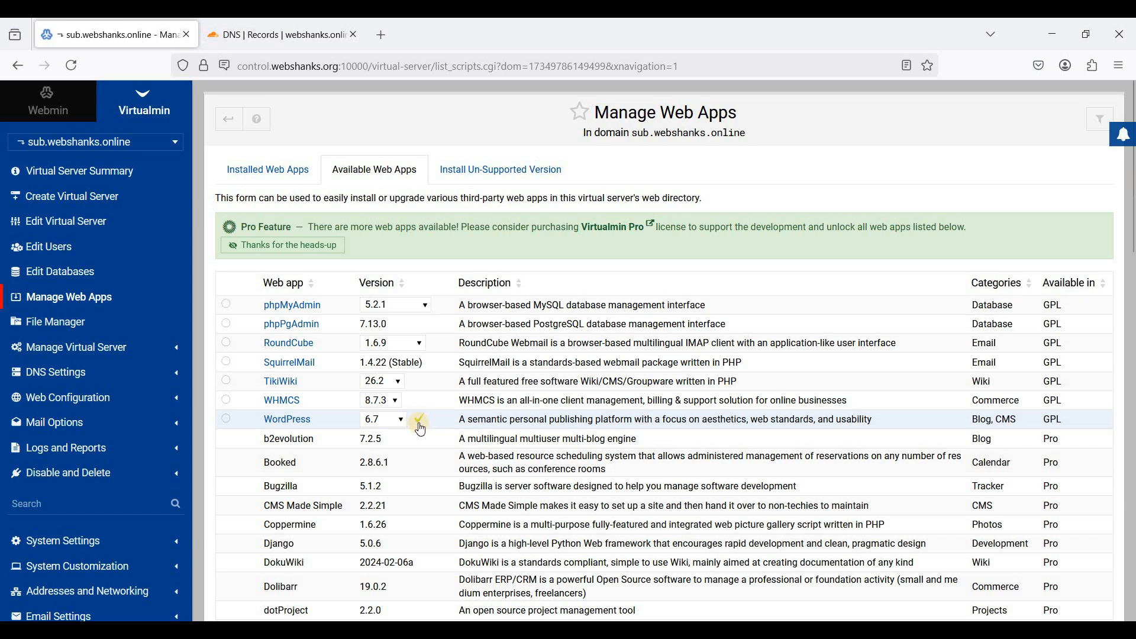
pyautogui.click(420, 421)
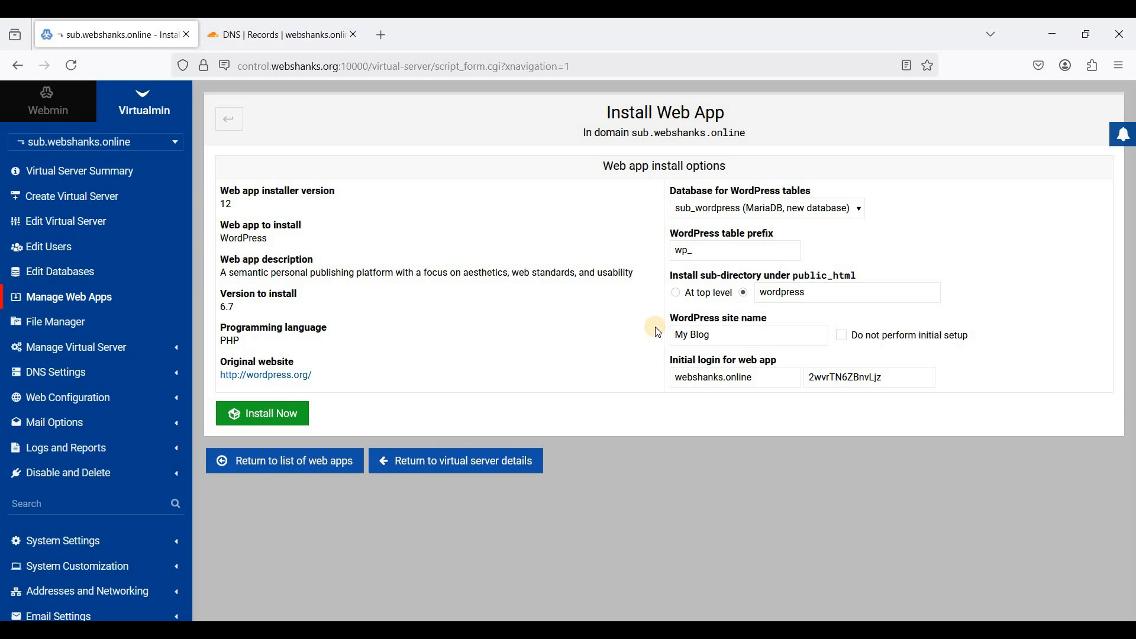
pyautogui.click(677, 293)
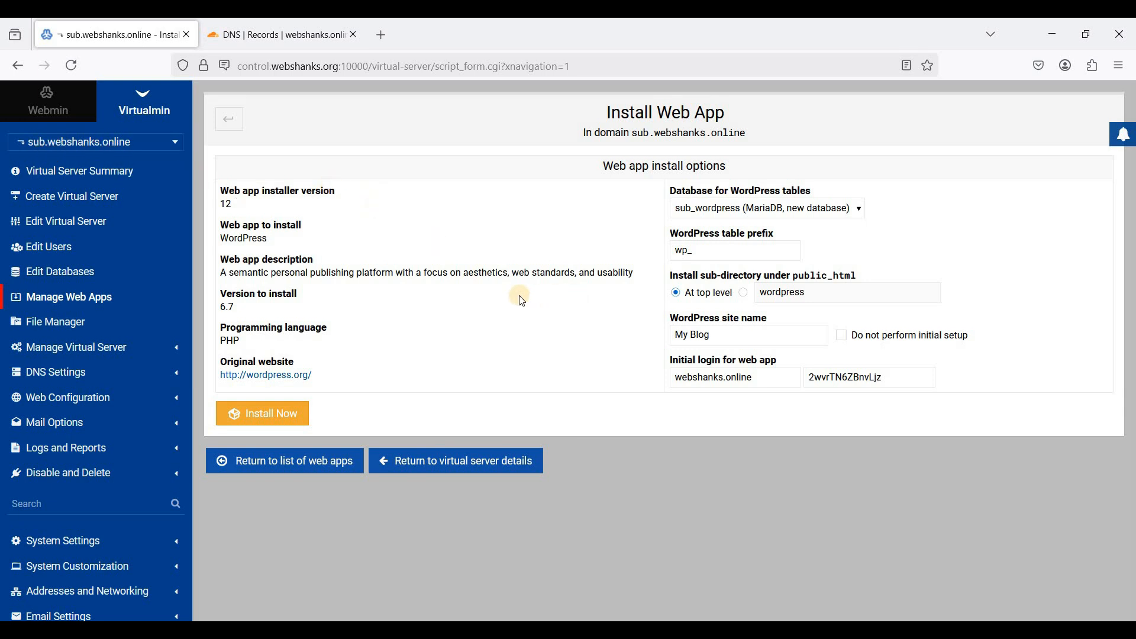
# - Copy the initial login password, then install WordPress and confirm installing into the existing public_html directory
pyautogui.doubleClick(809, 380)
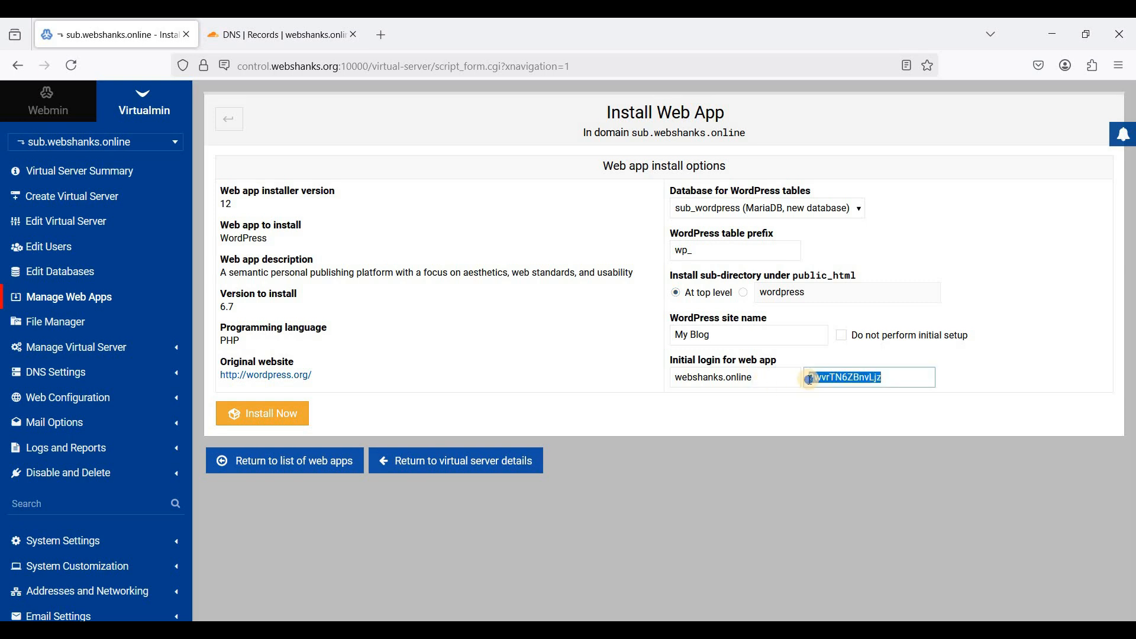
pyautogui.rightClick(810, 379)
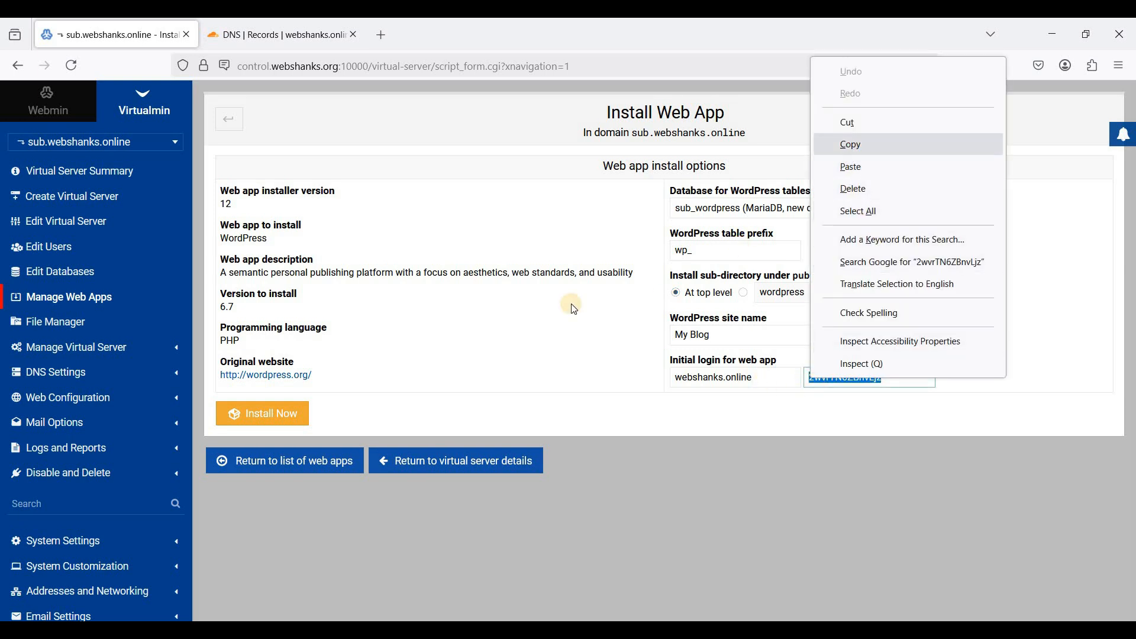
pyautogui.press('Return')
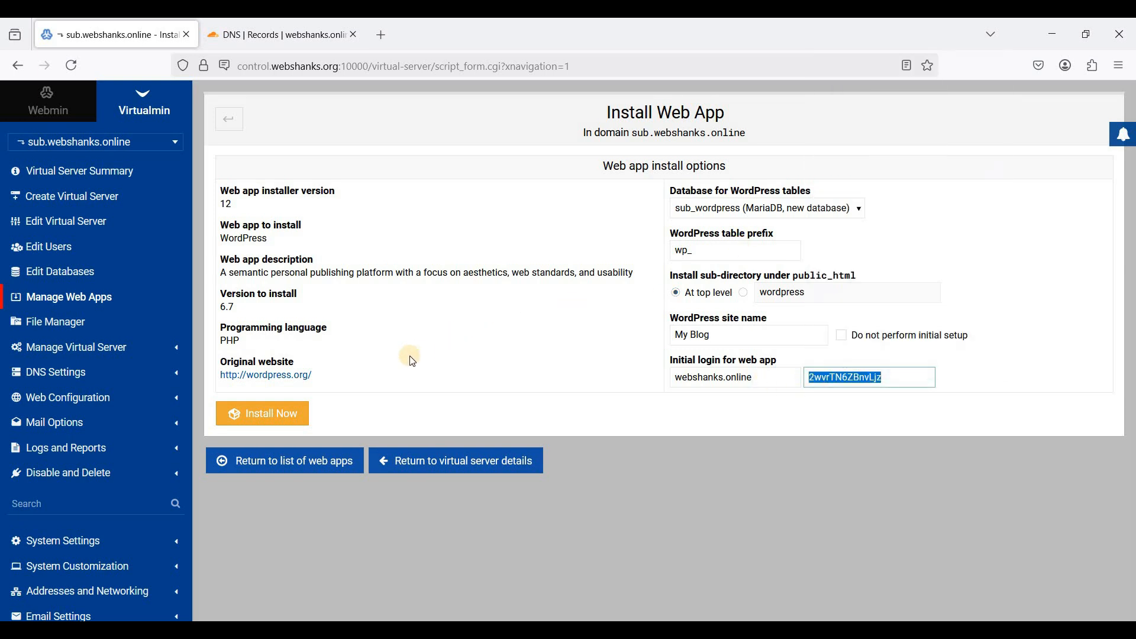
pyautogui.click(709, 395)
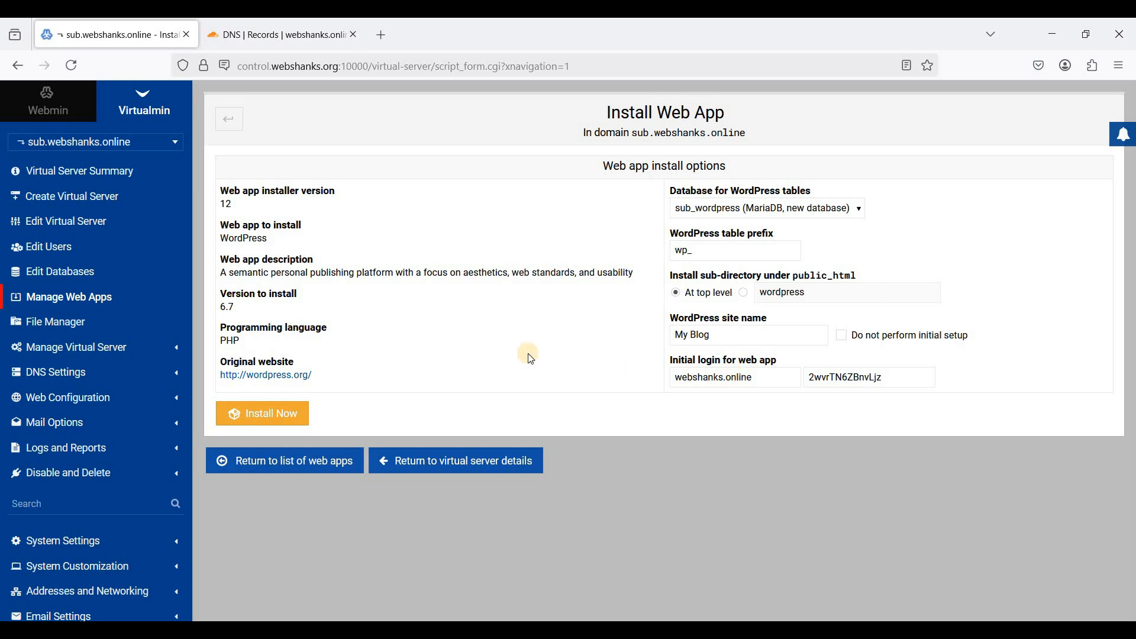
pyautogui.click(264, 424)
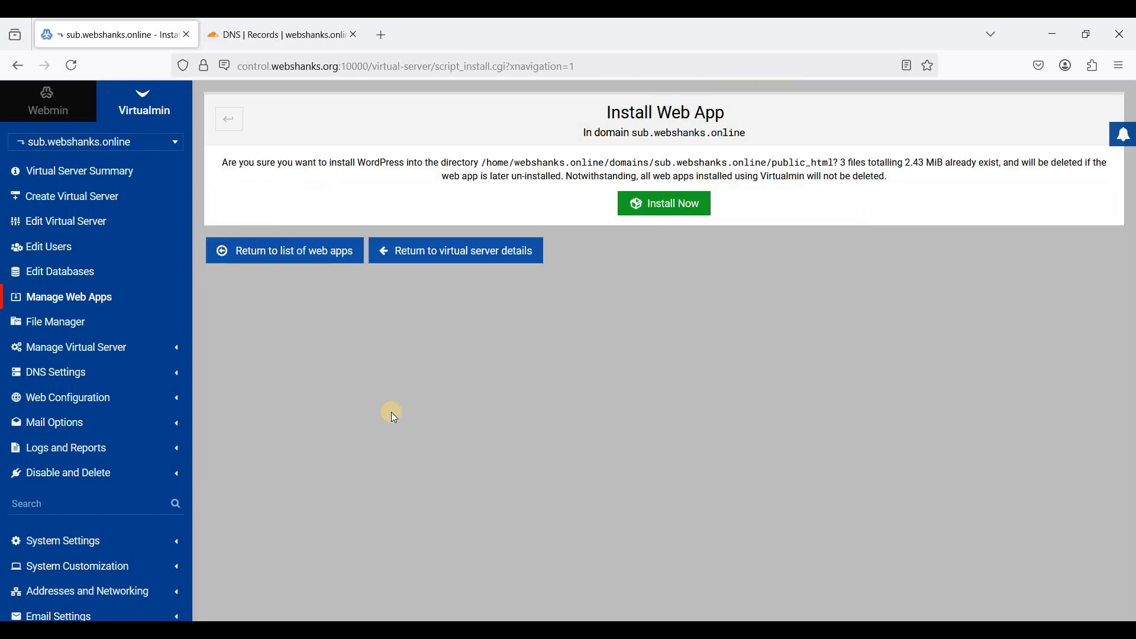
pyautogui.click(651, 207)
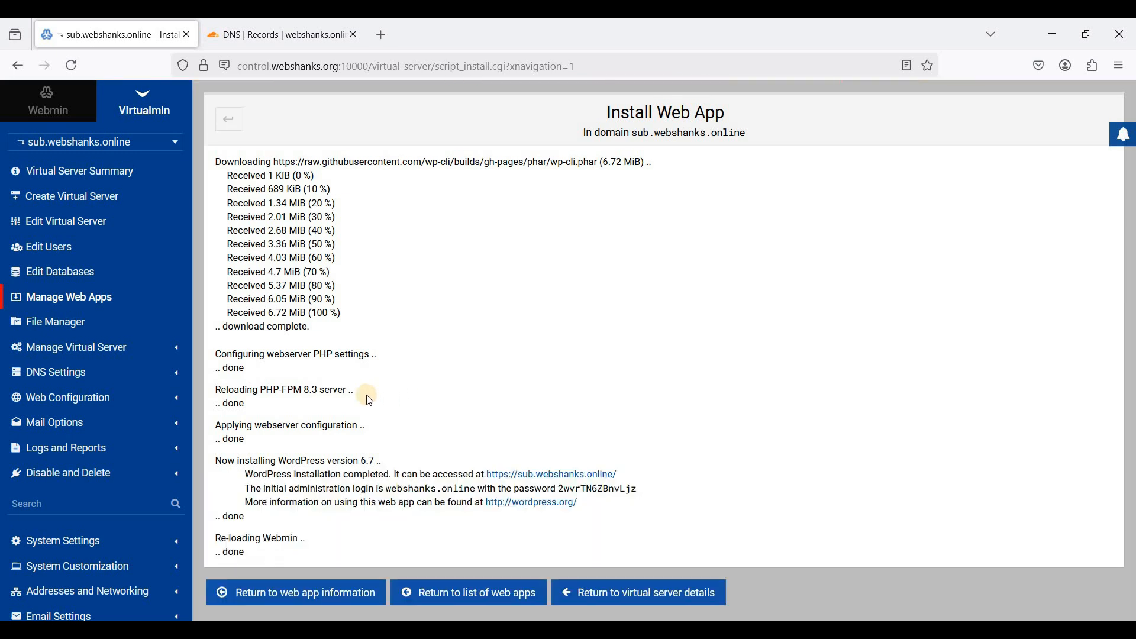
# - Open the new site's WordPress login page in a new tab and log in as webshanks.online with the copied account password
pyautogui.rightClick(540, 475)
pyautogui.click(591, 193)
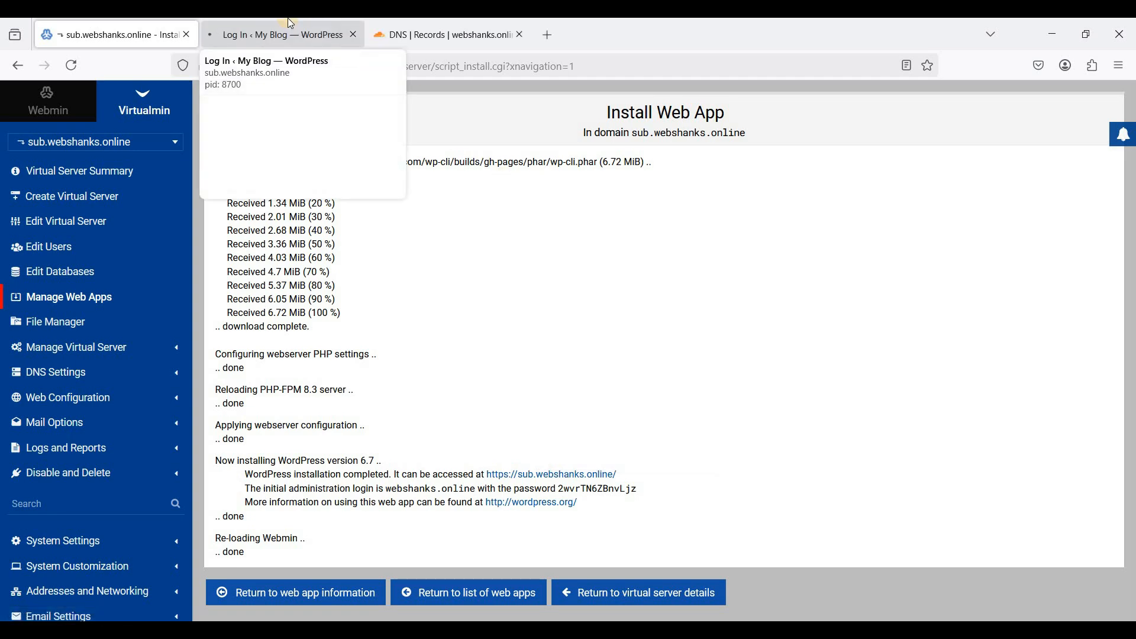
pyautogui.click(287, 18)
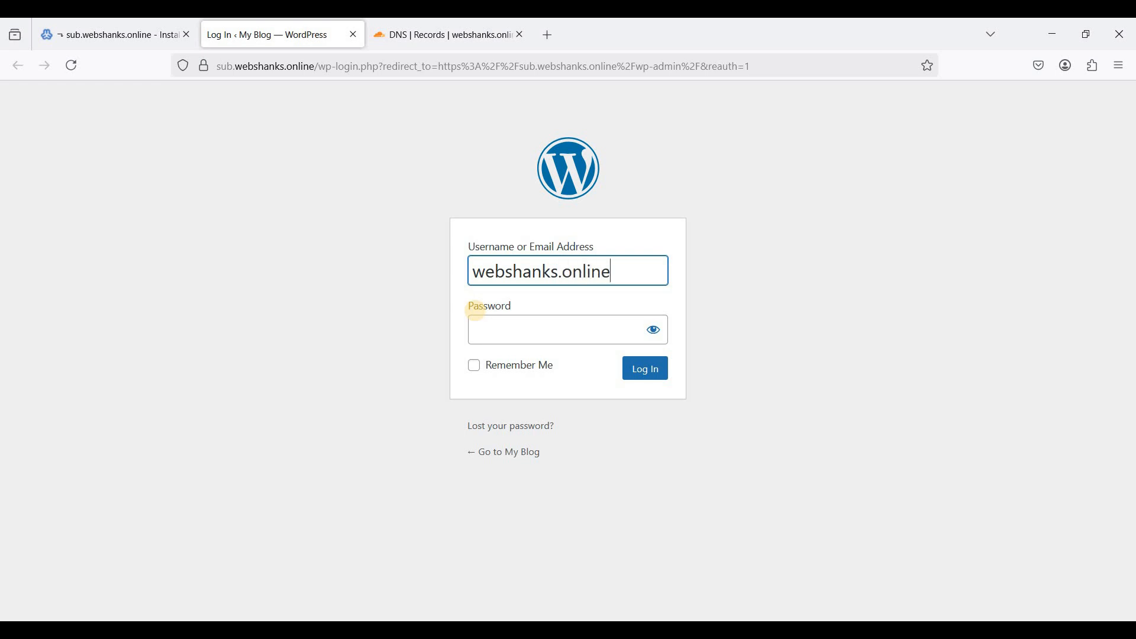
pyautogui.click(477, 310)
pyautogui.hotkey('ctrl', 'v')
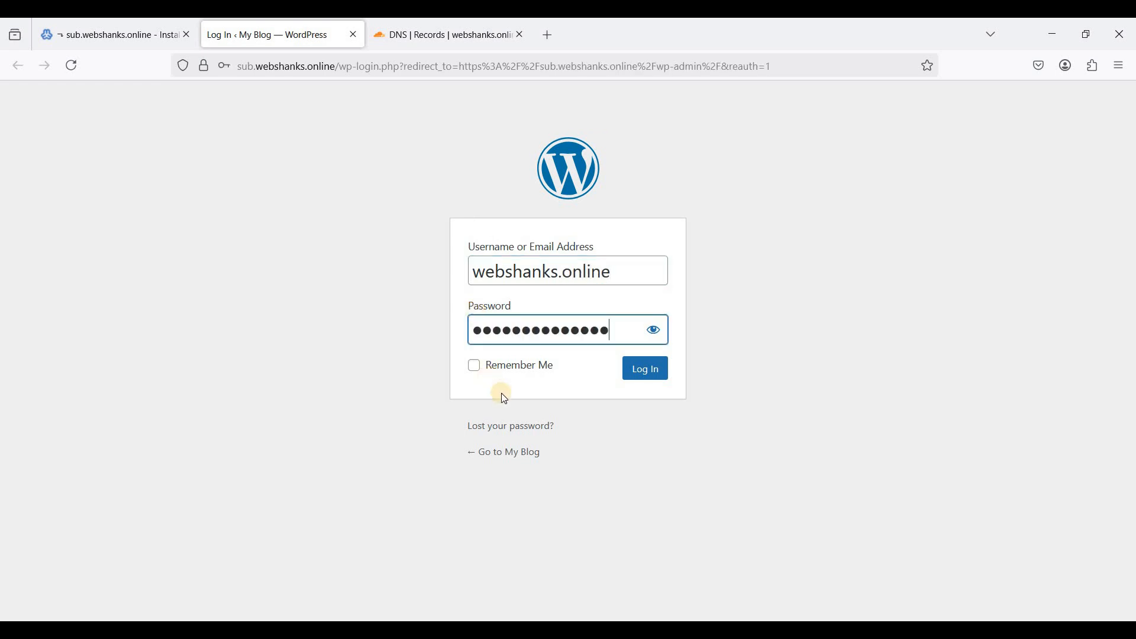
pyautogui.click(644, 374)
pyautogui.click(409, 255)
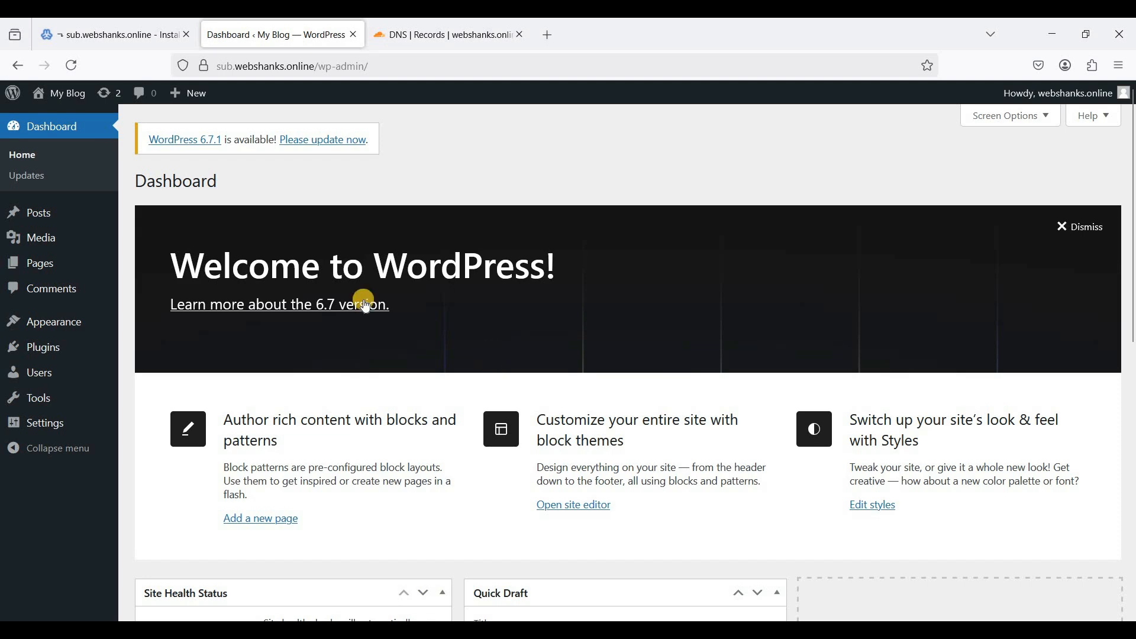
# - Look over the WordPress dashboard, then open the My Blog front page in a new tab and check its secure connection
pyautogui.scroll(-1, 506, 355)
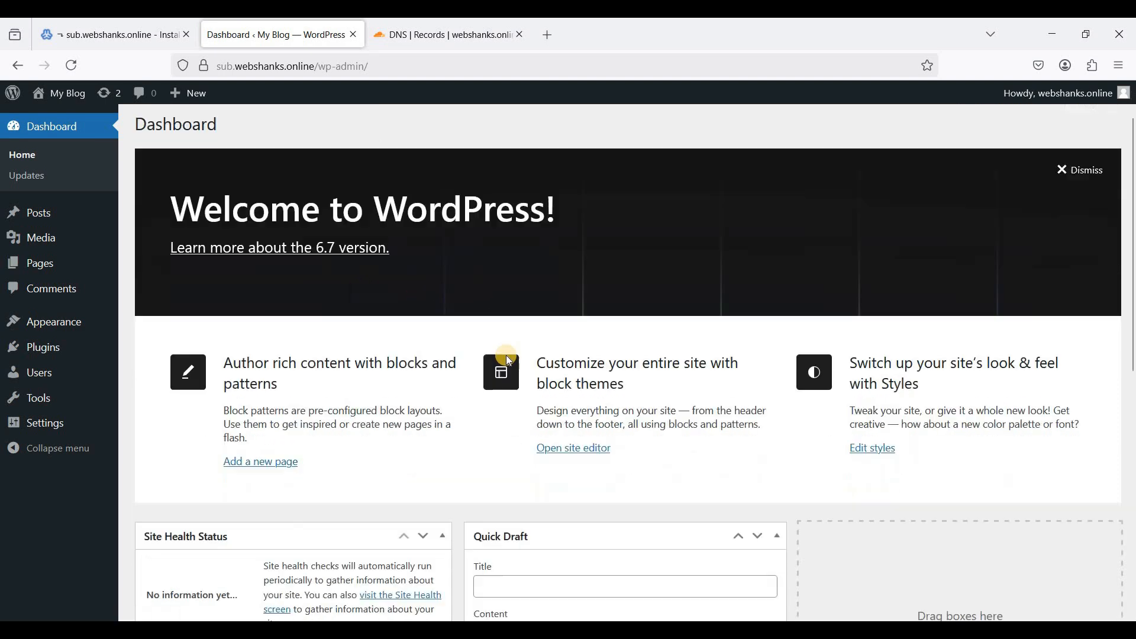
pyautogui.scroll(1, 423, 292)
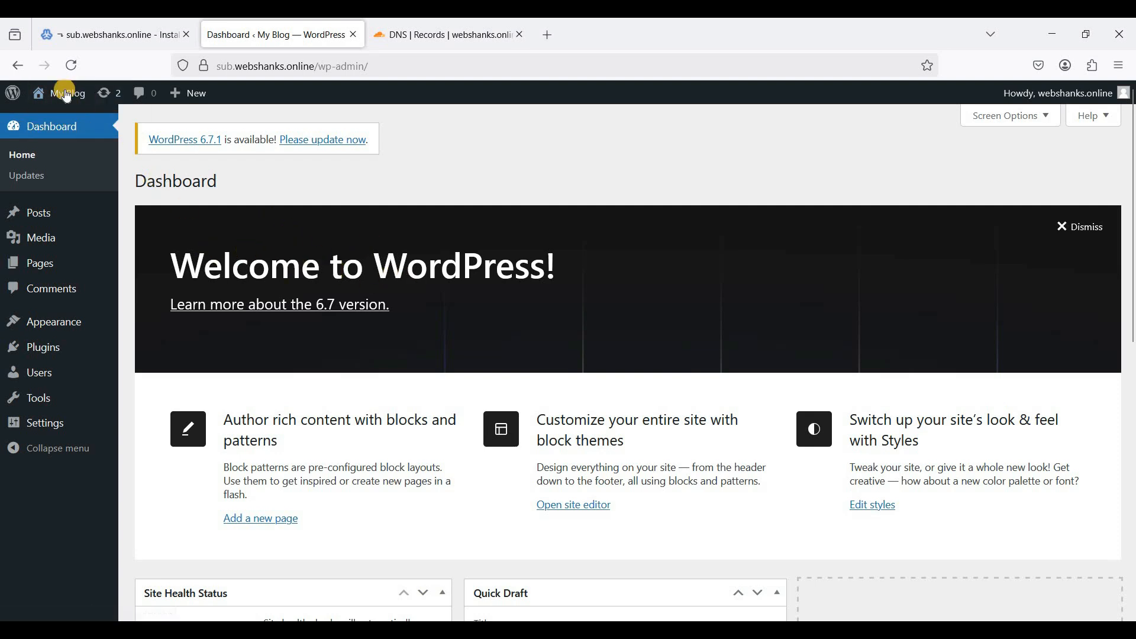
pyautogui.moveTo(59, 94)
pyautogui.rightClick(58, 119)
pyautogui.click(107, 137)
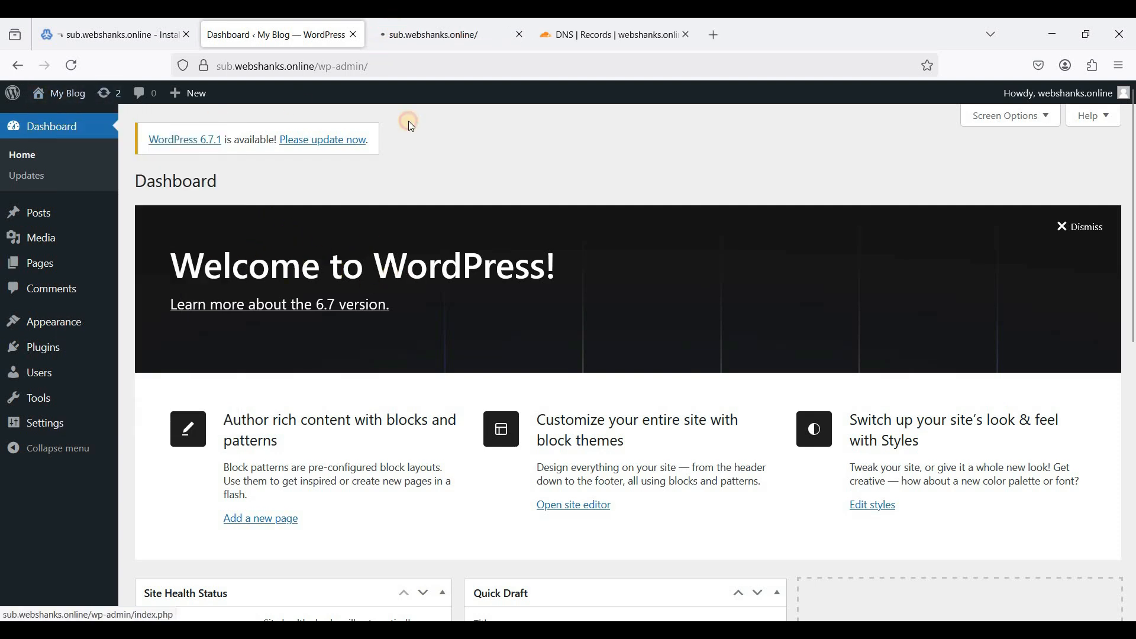
pyautogui.click(437, 34)
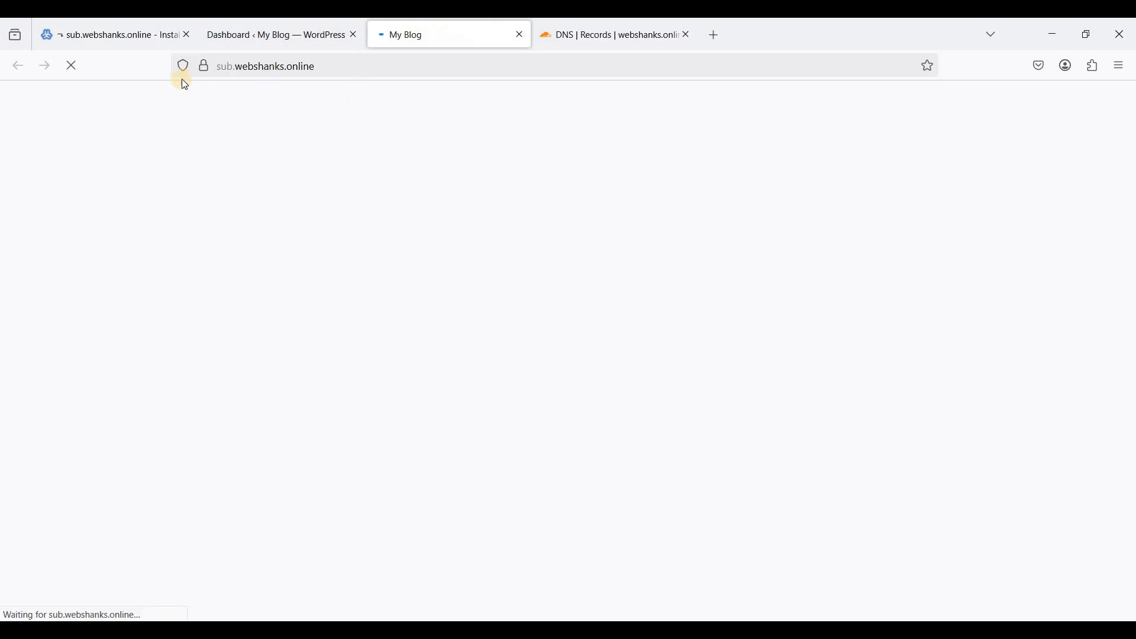
pyautogui.click(204, 66)
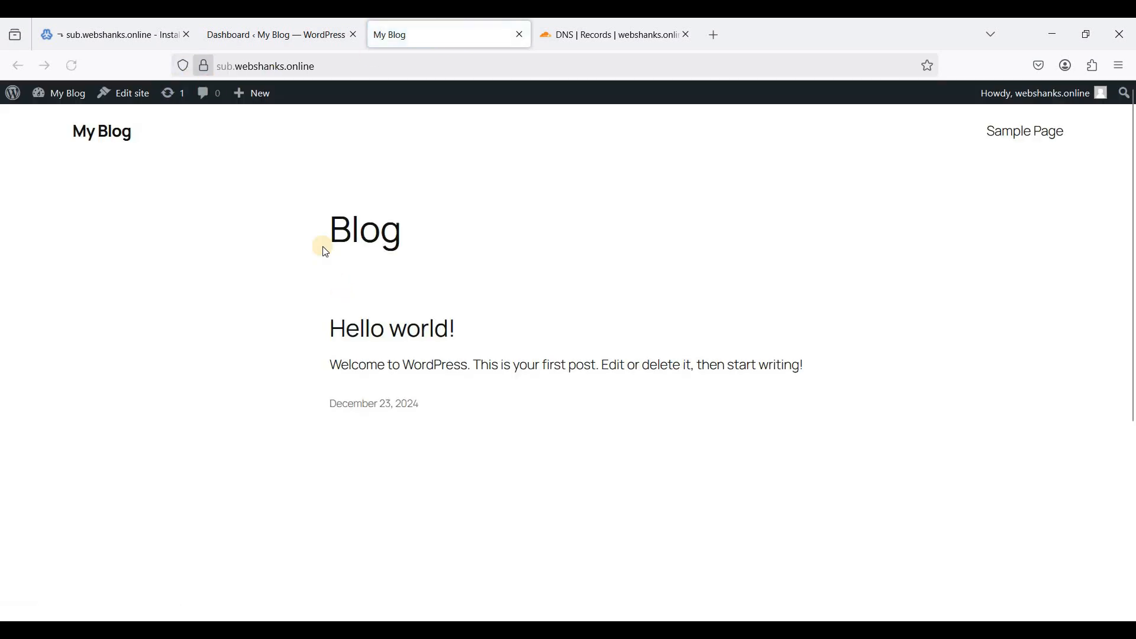
pyautogui.click(265, 301)
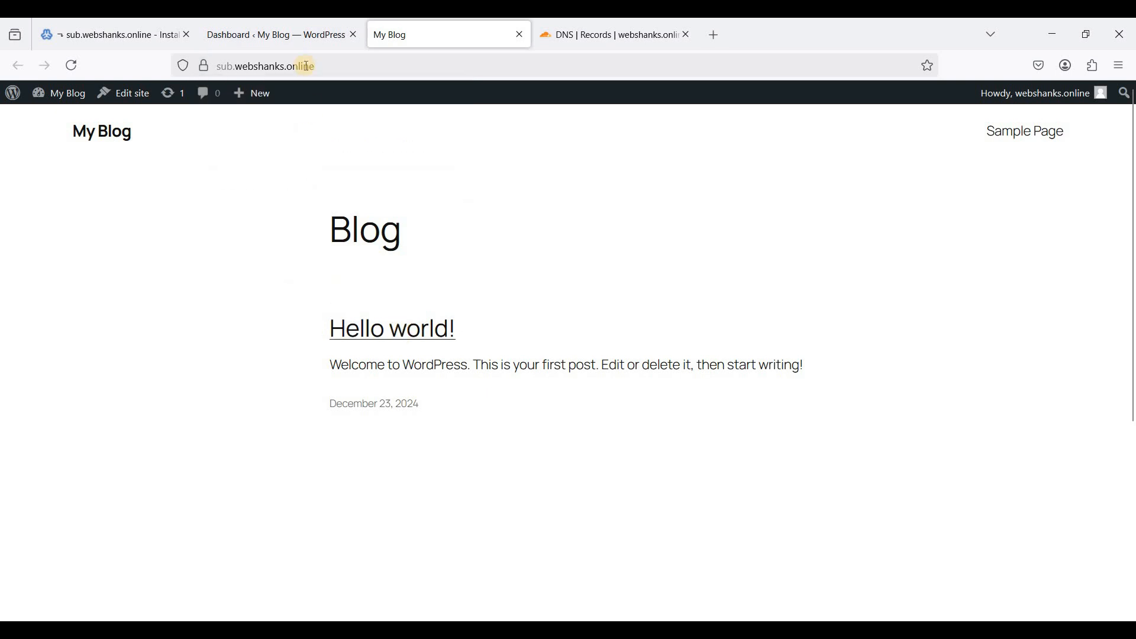
# - Switch back to the WordPress dashboard and activate the Twenty Twenty-Three theme
pyautogui.click(278, 34)
pyautogui.moveTo(55, 324)
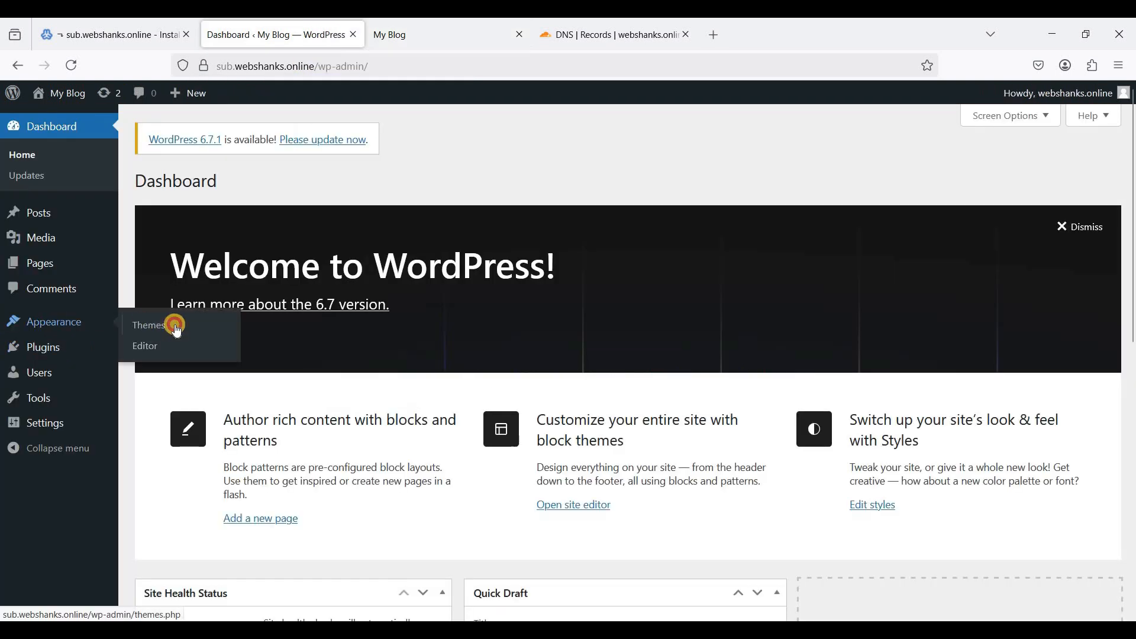
pyautogui.click(172, 322)
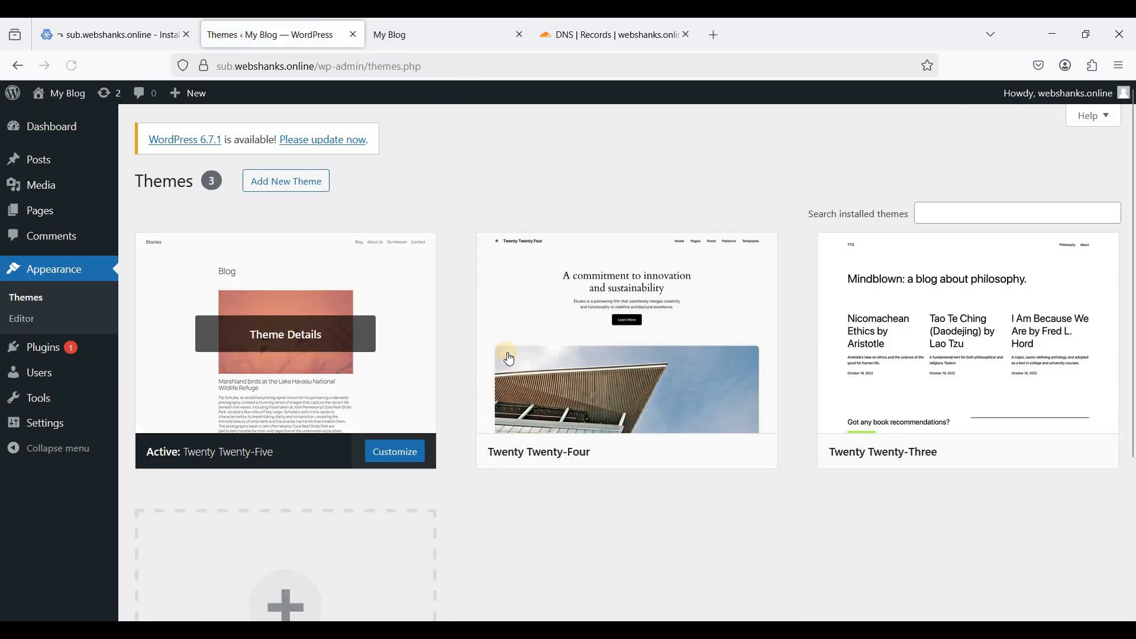
pyautogui.scroll(-3, 368, 452)
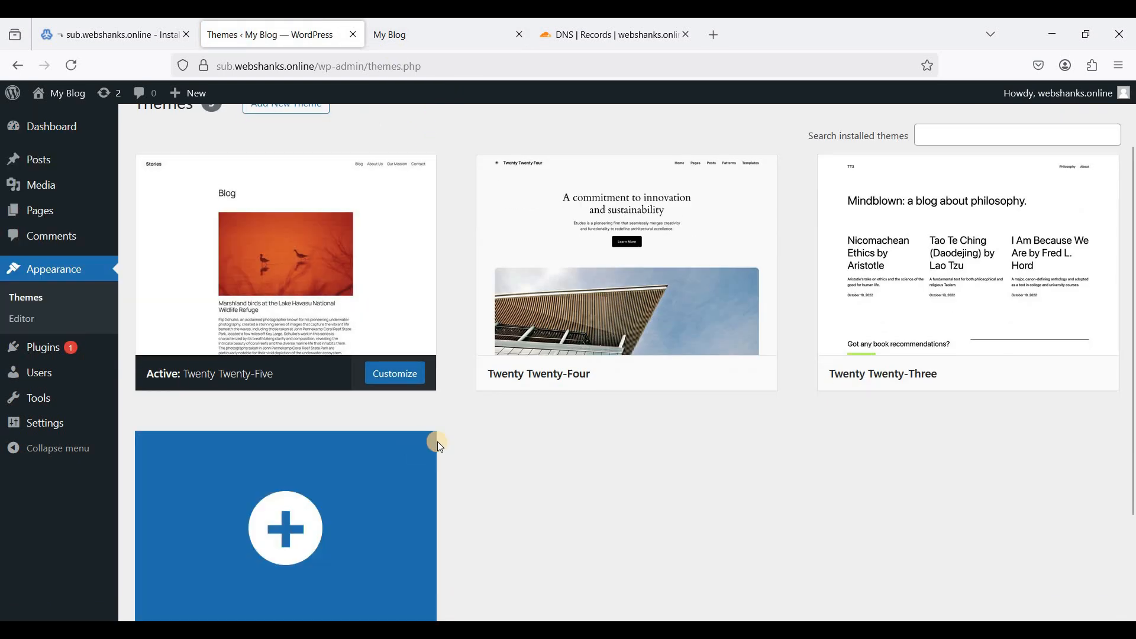
pyautogui.scroll(3, 903, 381)
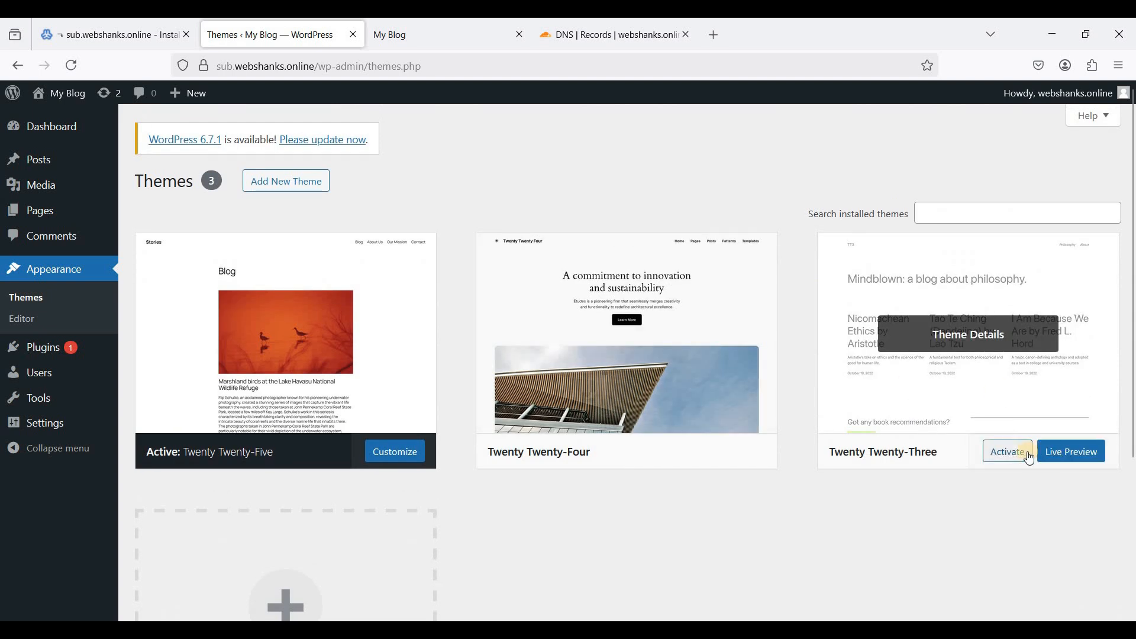
pyautogui.click(1008, 451)
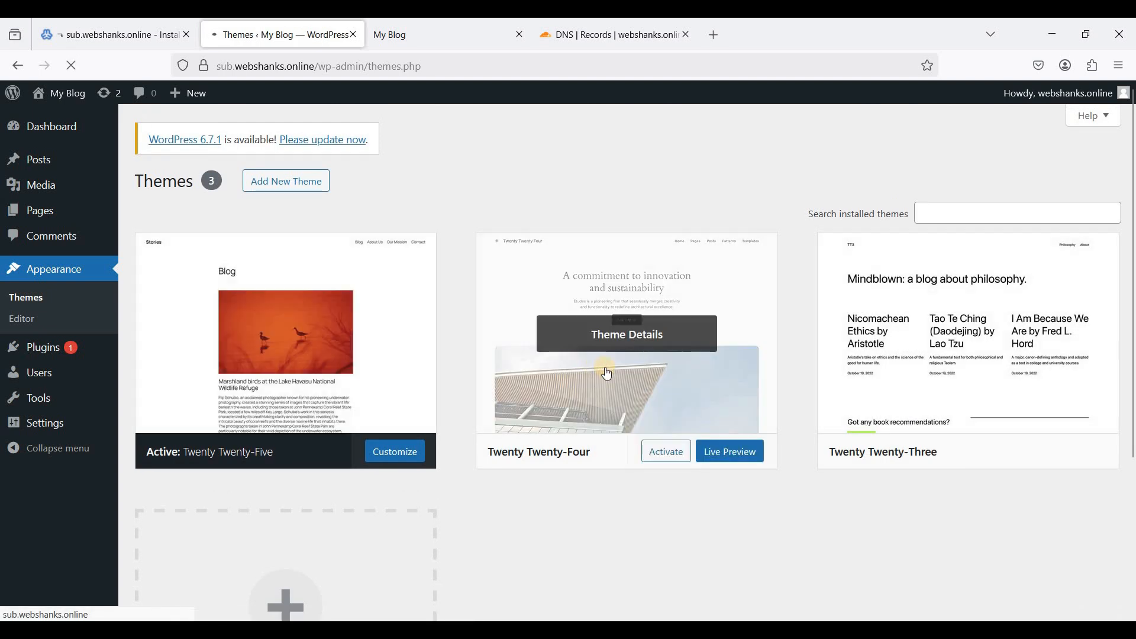
# - Switch to the My Blog front page, reload it and examine how the new theme looks
pyautogui.click(428, 28)
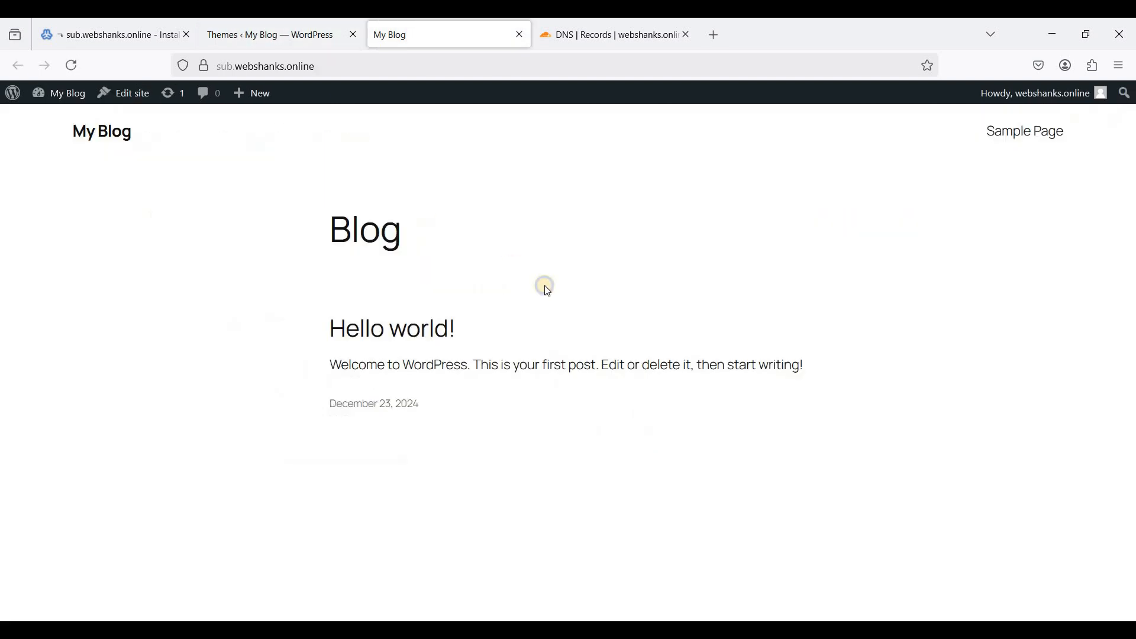
pyautogui.rightClick(430, 232)
pyautogui.click(529, 249)
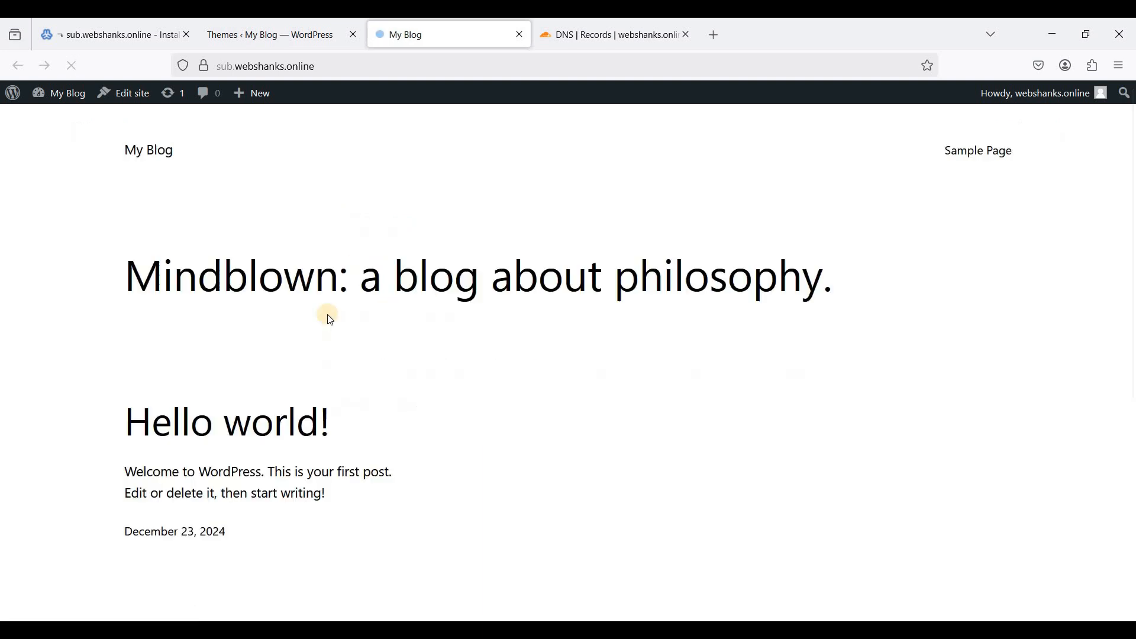
pyautogui.scroll(-5, 324, 210)
pyautogui.scroll(2, 321, 208)
# - Activate the Twenty Twenty-Five theme again and reload the My Blog front page to view it
pyautogui.click(330, 38)
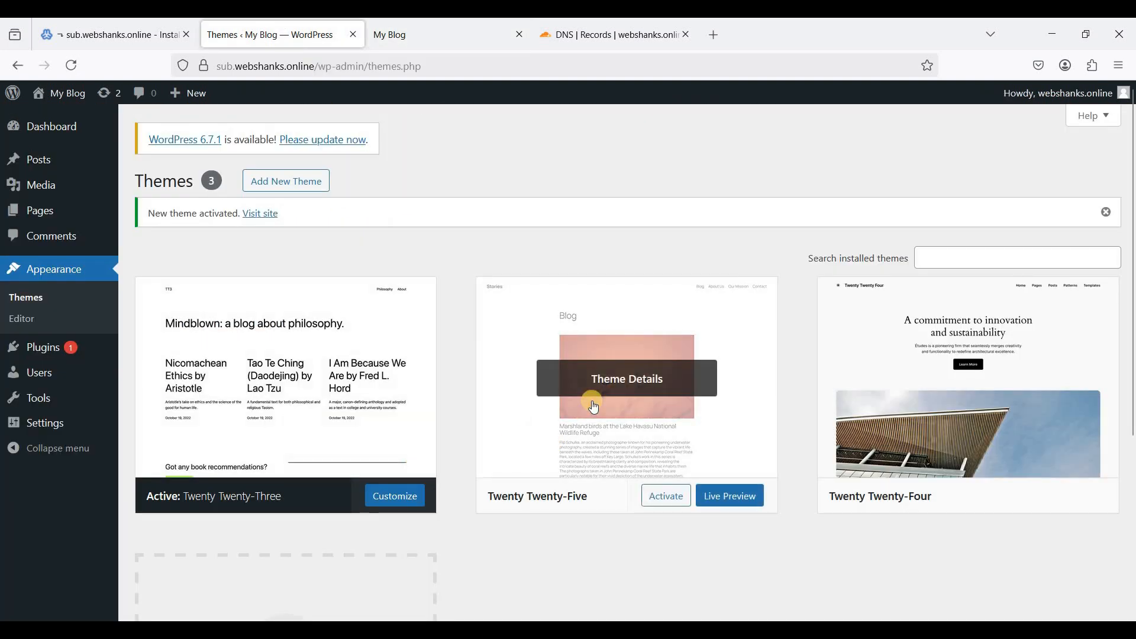
pyautogui.moveTo(731, 496); pyautogui.dragTo(580, 499)
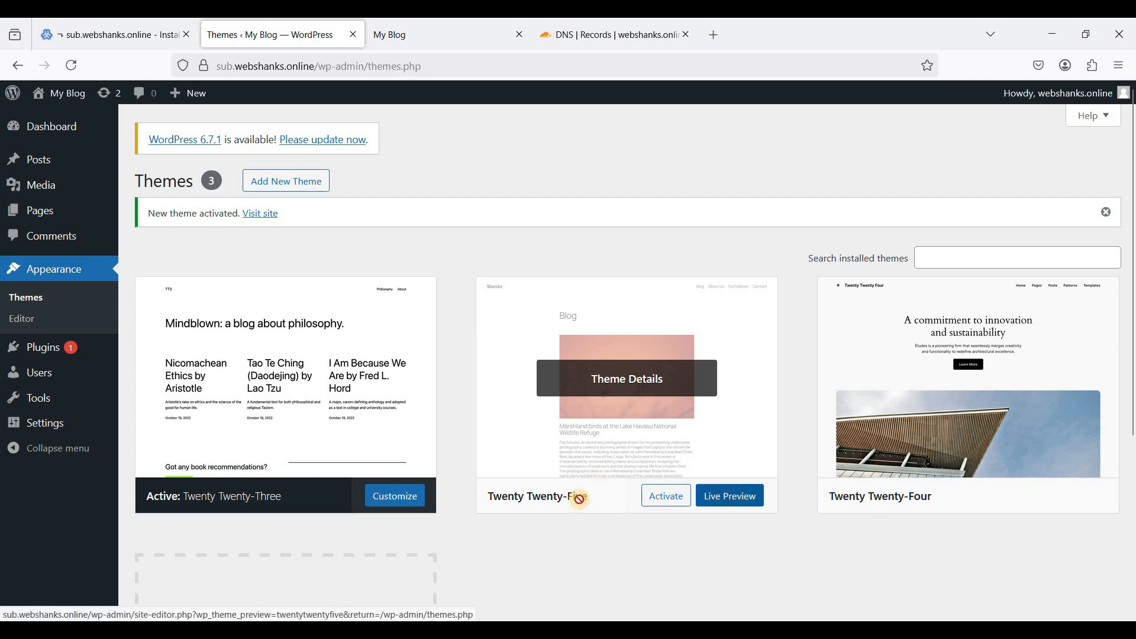
pyautogui.click(651, 502)
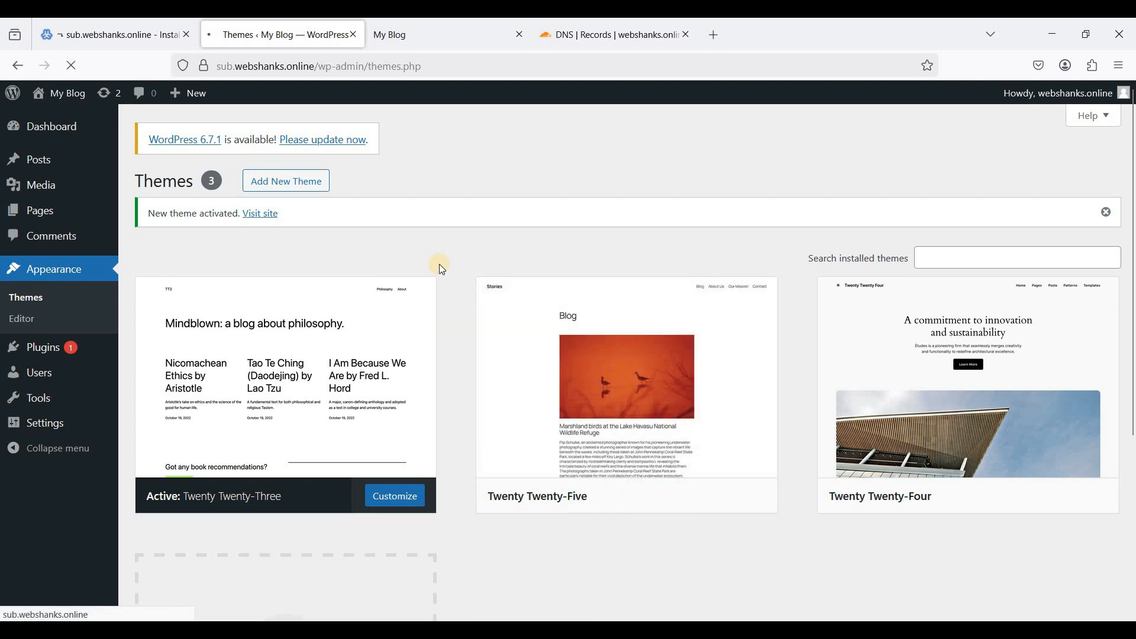
pyautogui.click(407, 27)
pyautogui.rightClick(434, 216)
pyautogui.click(521, 229)
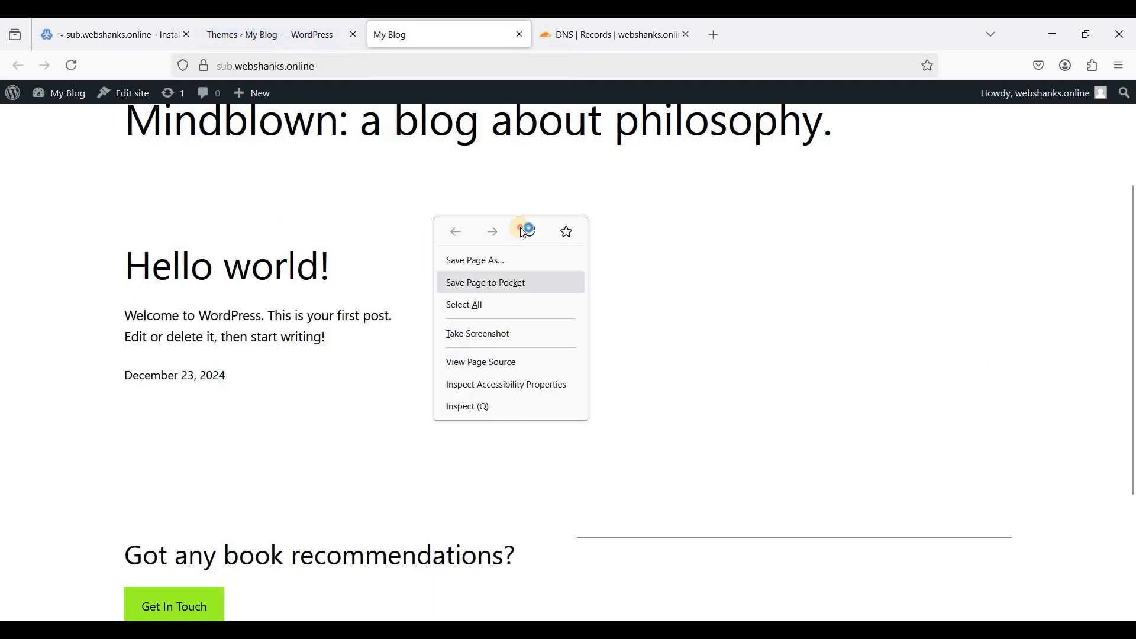